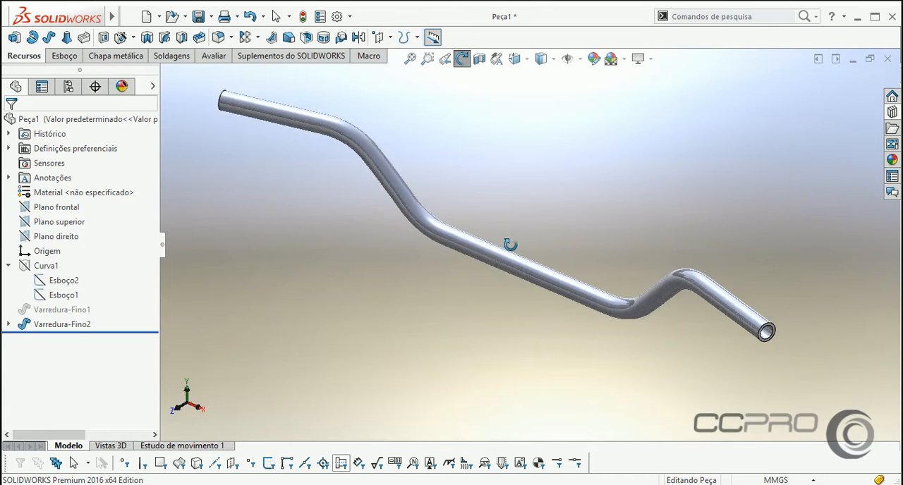
Suppress the Varredura-Fino2 sweep and unsuppress Varredura-Fino1 to show the other version of the bent tube.
key(Escape)
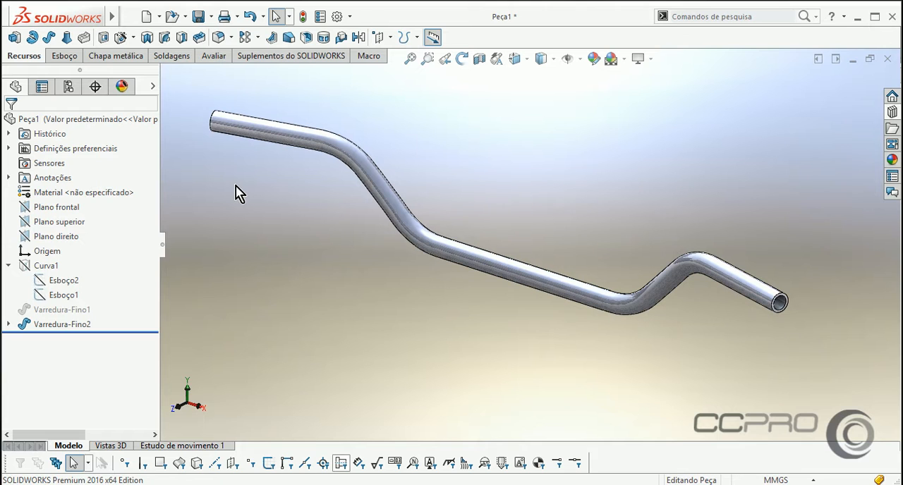
click(8, 267)
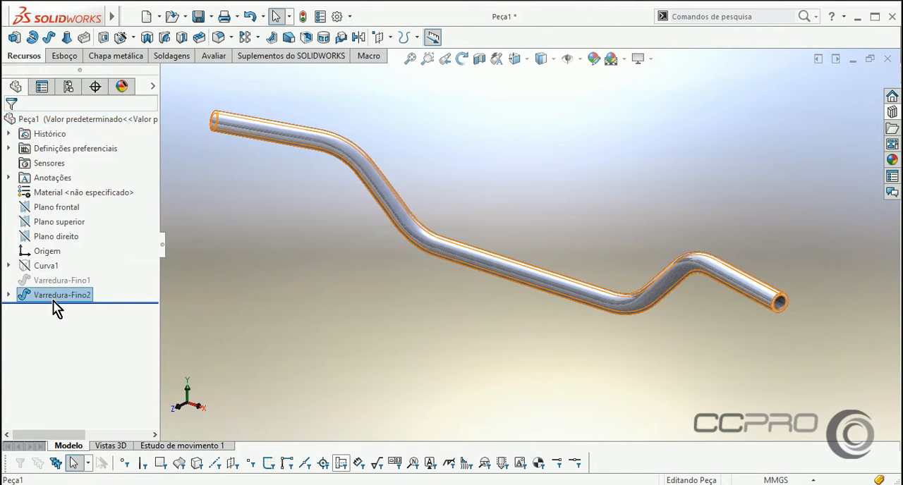
click(55, 296)
click(82, 267)
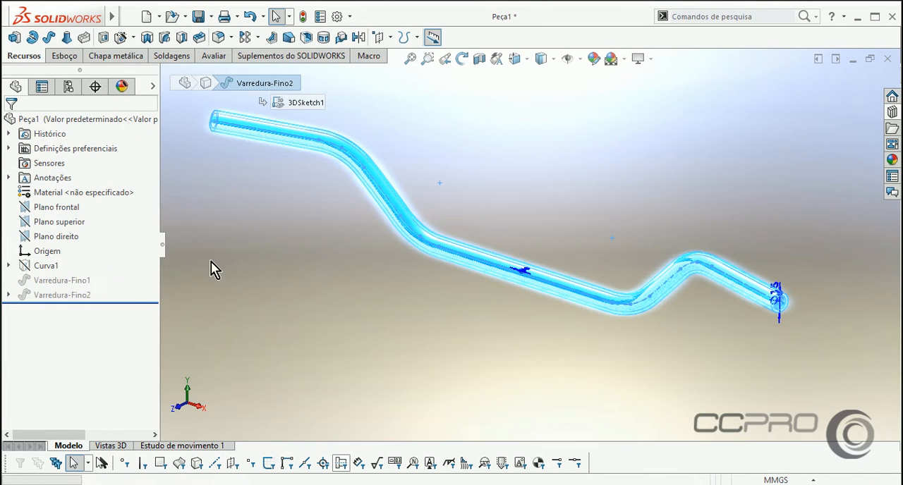
click(63, 282)
click(95, 253)
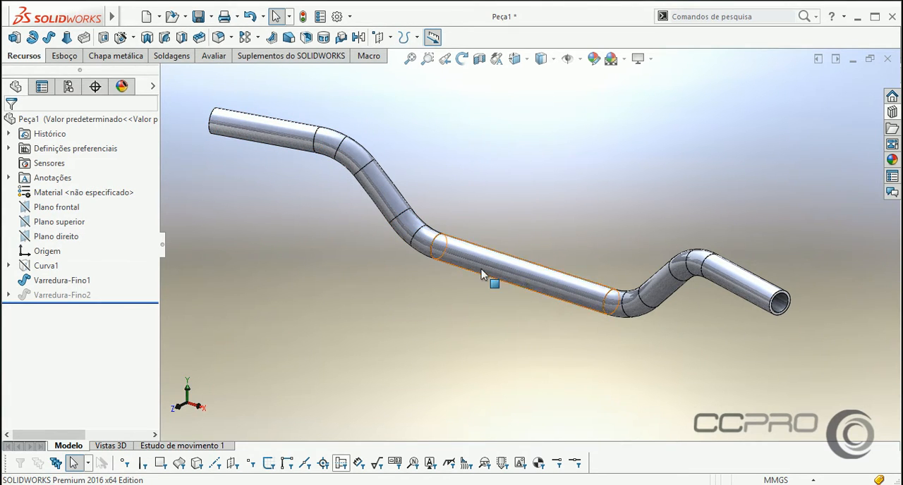
Suppress the Varredura-Fino1 sweep and unsuppress Varredura-Fino2 to restore the smooth bent tube.
click(67, 282)
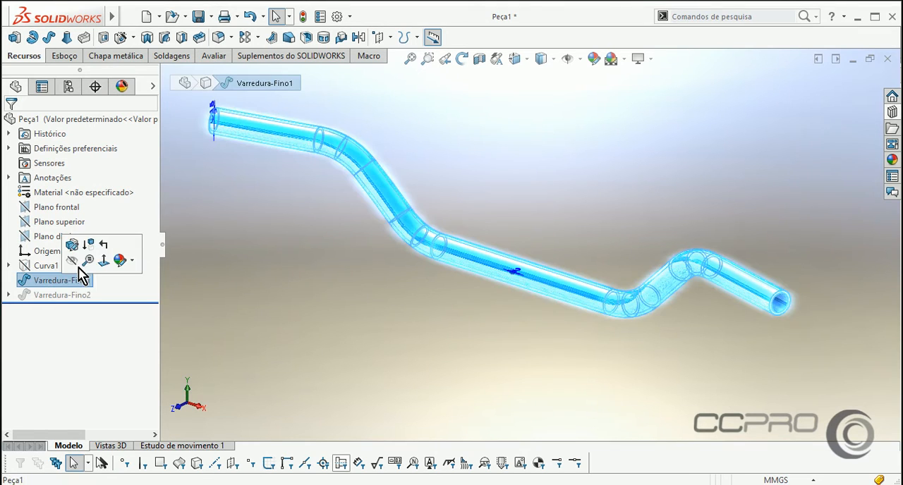
click(71, 259)
click(68, 297)
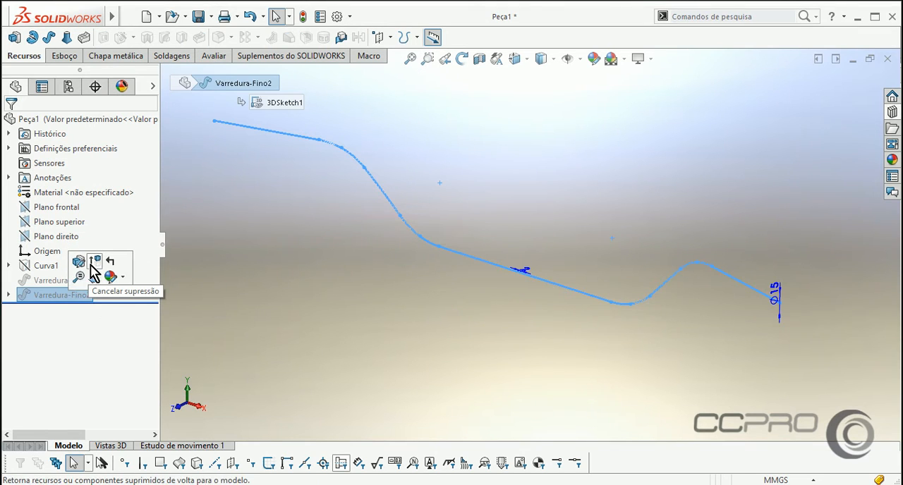
click(98, 261)
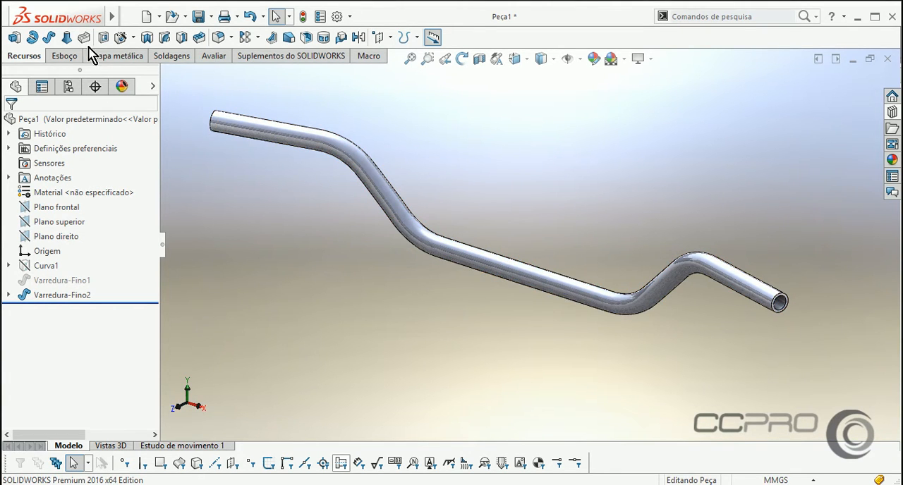
Create a new part document and start a sketch on its front plane (Plano frontal).
click(144, 18)
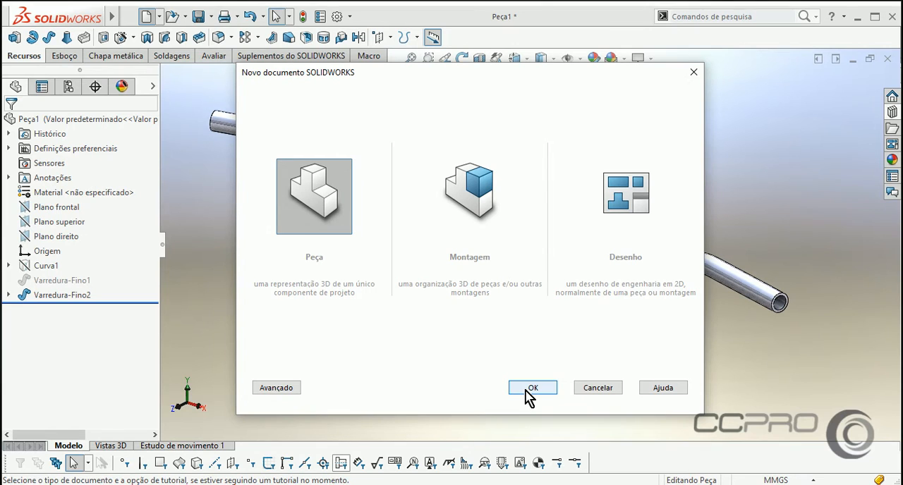
click(526, 390)
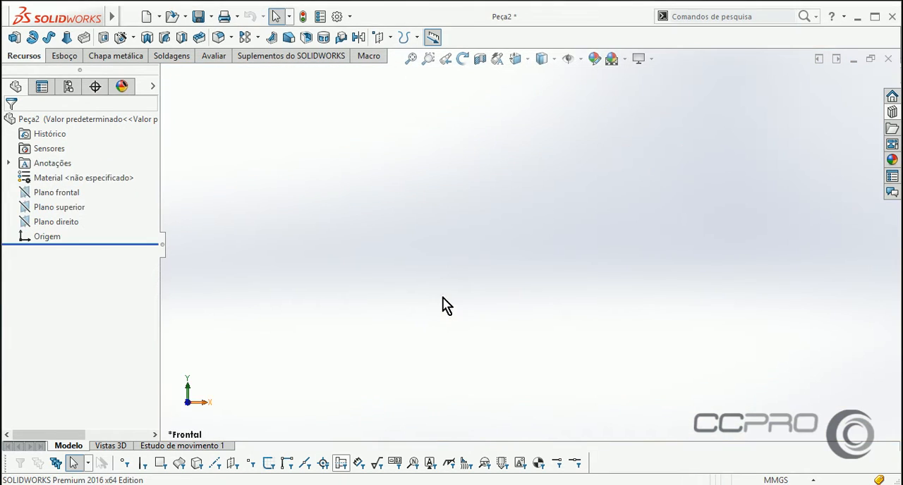
click(60, 192)
click(105, 173)
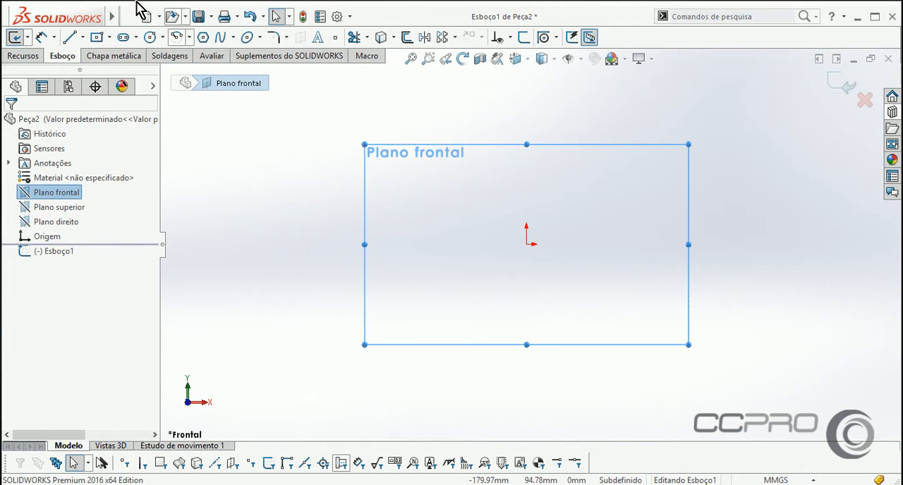
Draw a horizontal midpoint line about 110 mm long, centred on the origin.
click(82, 37)
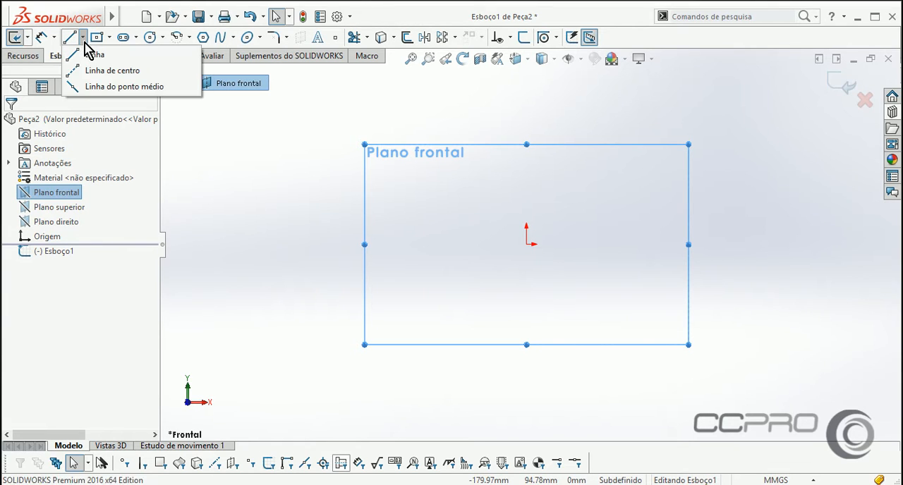
click(105, 86)
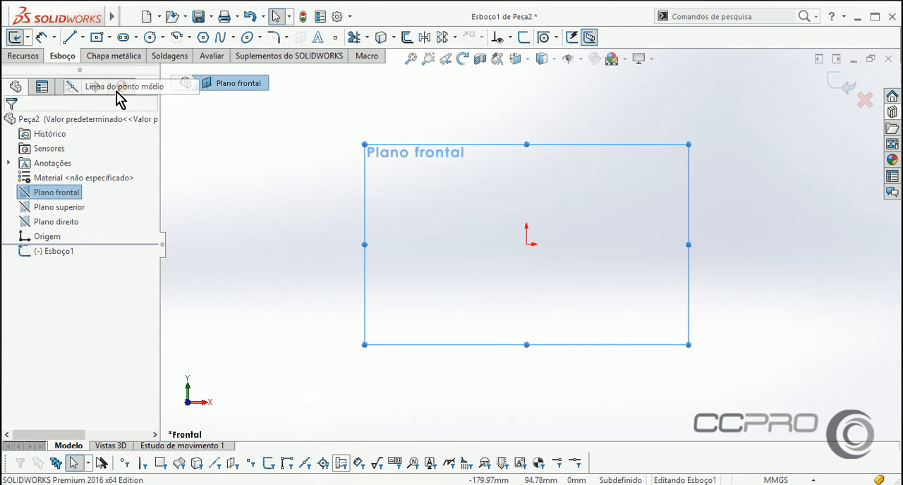
click(526, 244)
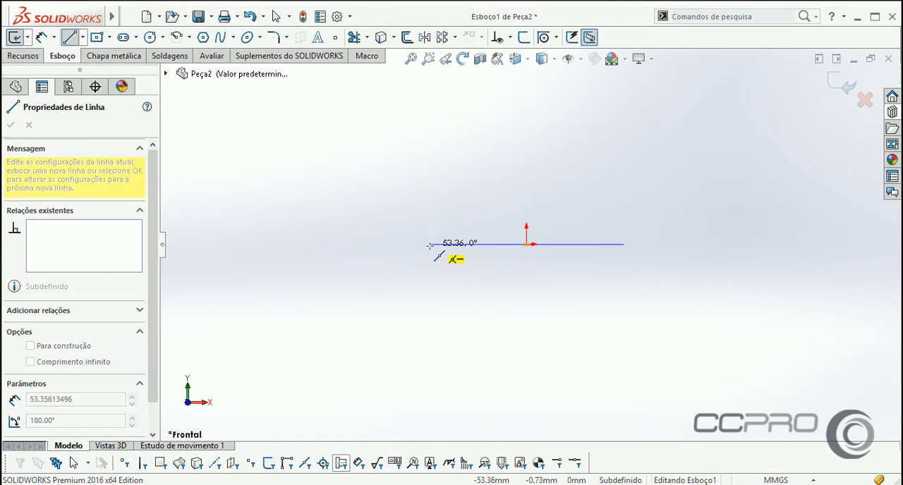
click(426, 244)
right_click(429, 192)
click(441, 202)
scroll(392, 205, down, 3)
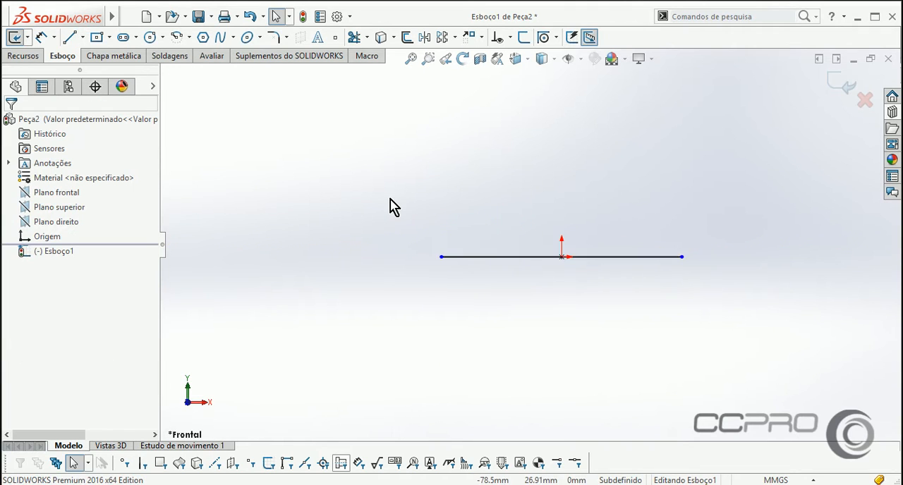
Sketch a raised horizontal line about 30.5 mm long on the left and join it to the base line's left end with a sloped line about 36 mm long.
click(70, 37)
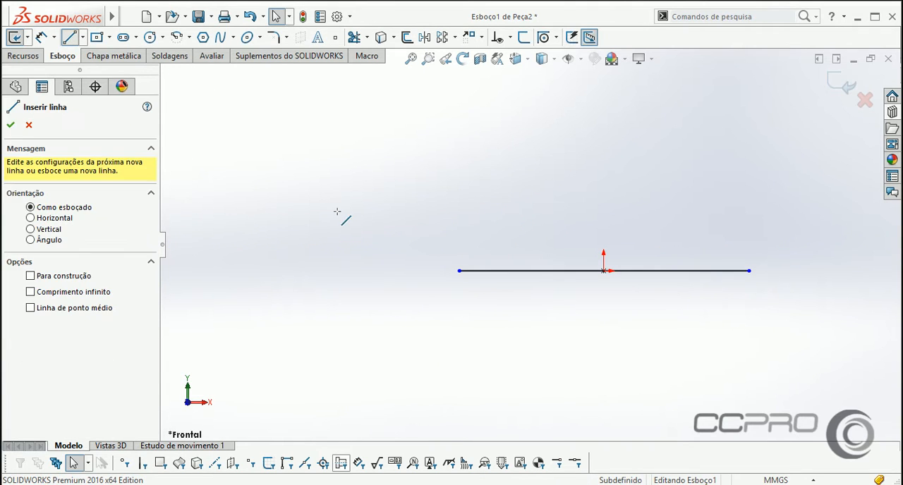
click(304, 210)
click(385, 210)
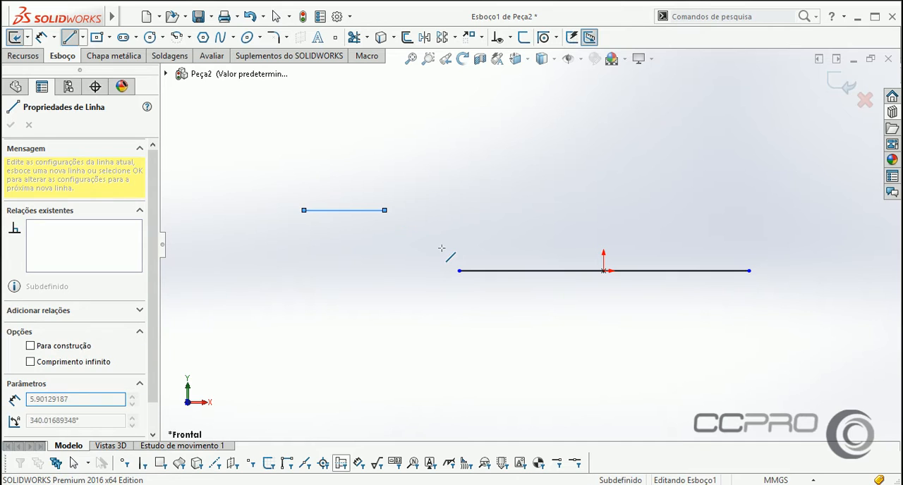
click(458, 271)
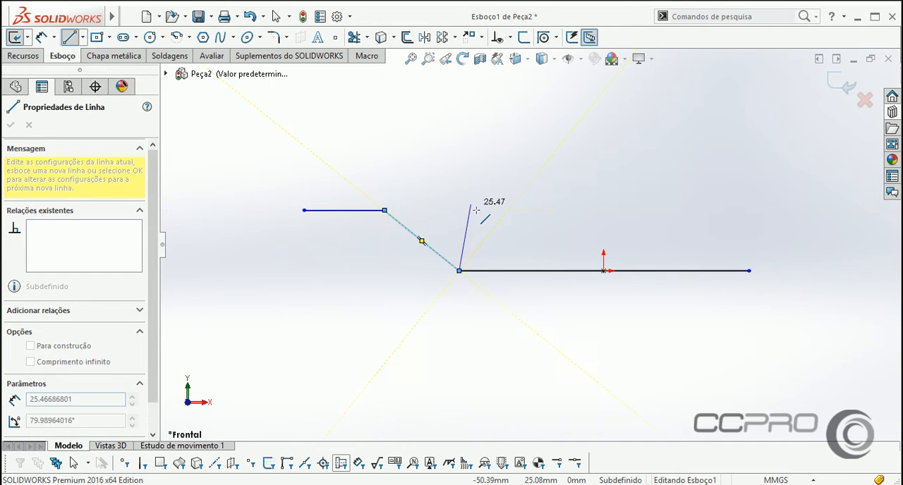
key(Escape)
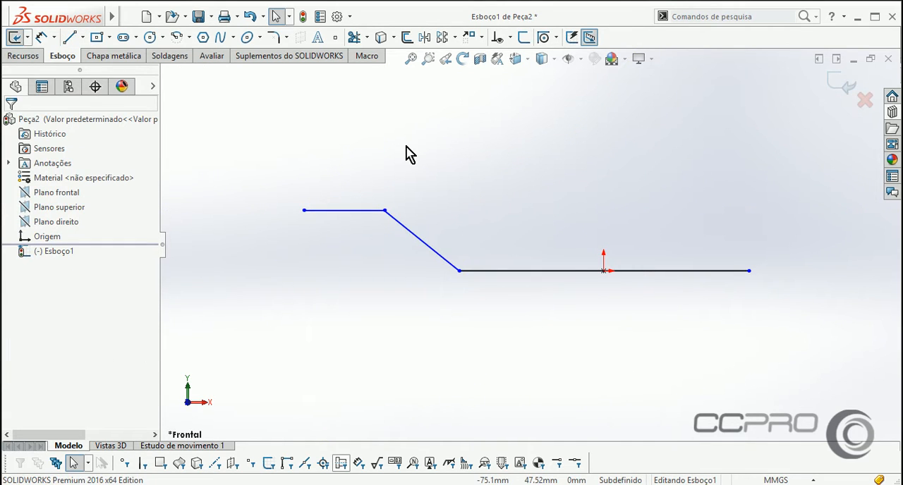
Sketch a line sloping up from the base line's right end and continue it outward with a horizontal line about 28 mm long.
click(72, 38)
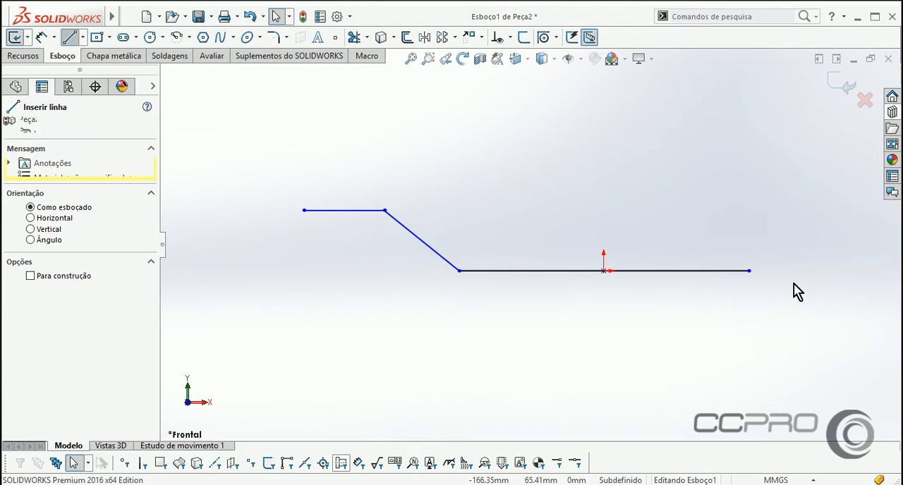
click(749, 271)
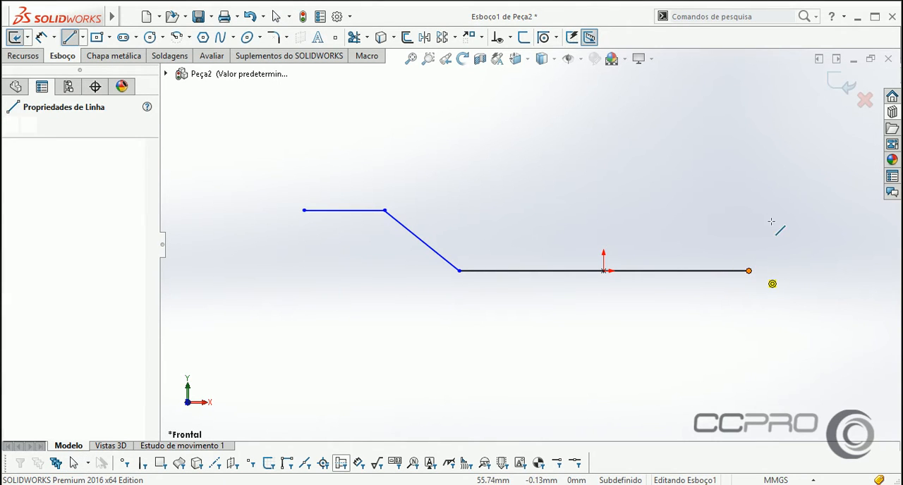
click(800, 210)
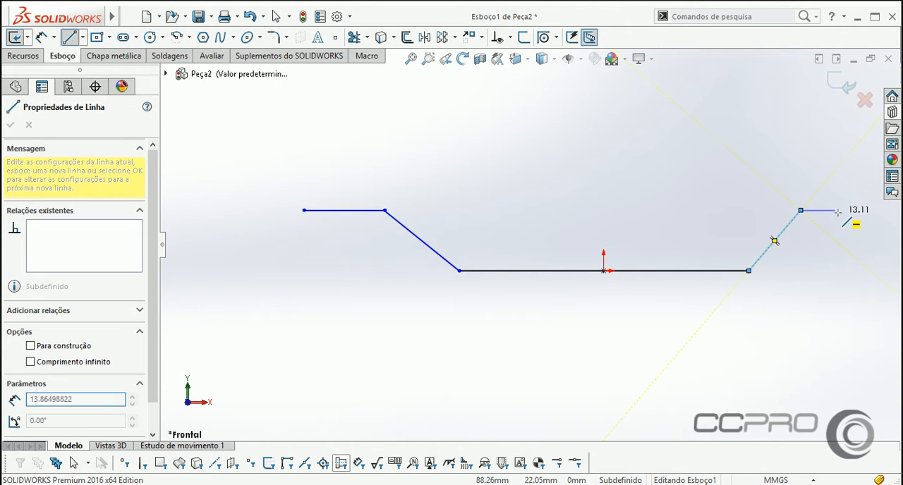
click(875, 210)
right_click(775, 174)
click(797, 188)
scroll(740, 229, up, 2)
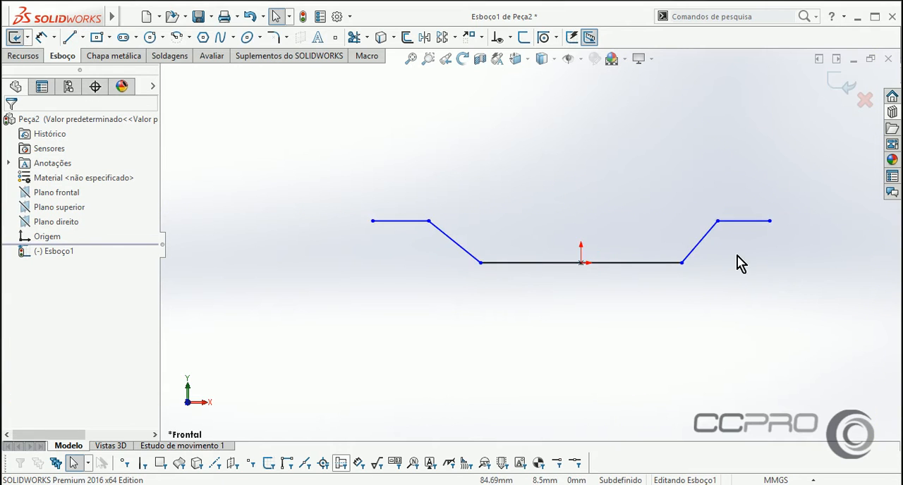
Add an Equal relation between the two outer horizontal lines.
scroll(745, 237, down, 1)
click(744, 208)
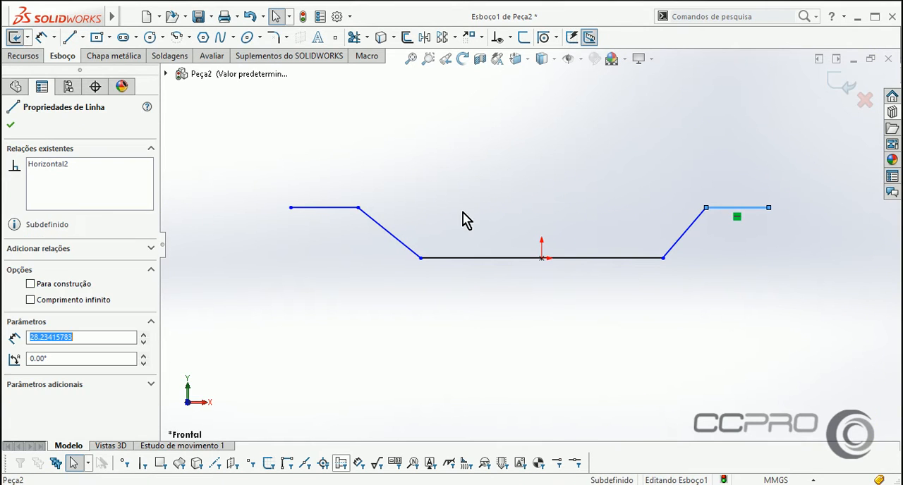
ctrl+click(323, 207)
click(256, 224)
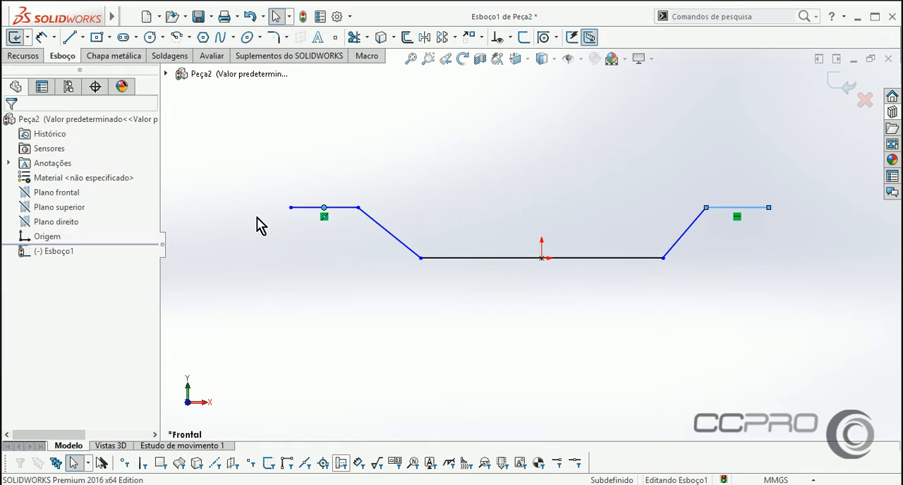
click(303, 207)
ctrl+click(727, 209)
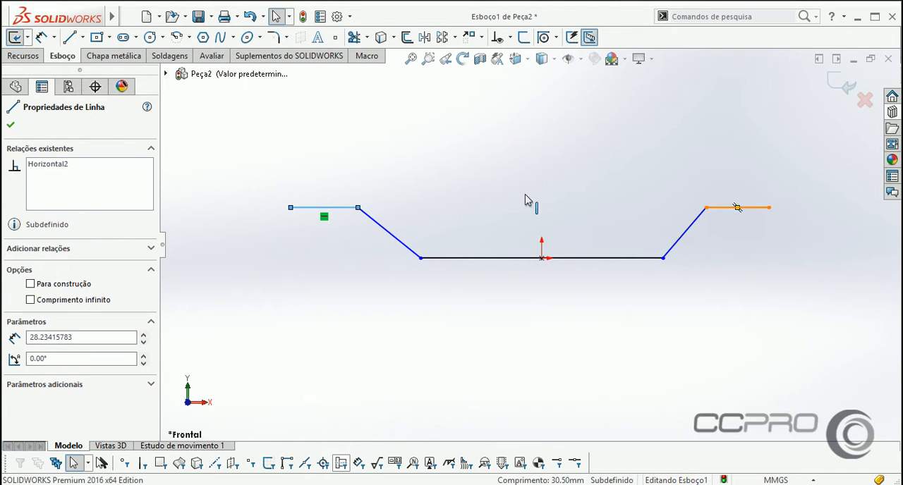
click(33, 419)
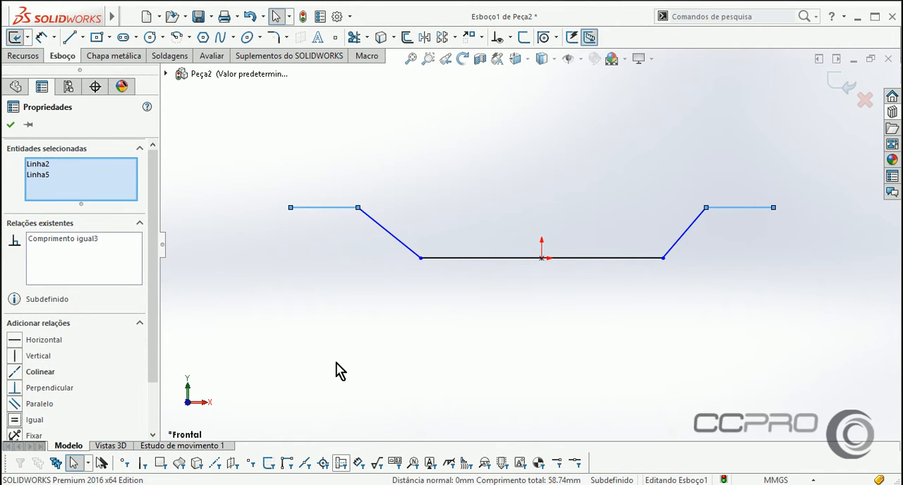
click(334, 371)
Add an Equal relation between the left and right sloped lines.
click(436, 236)
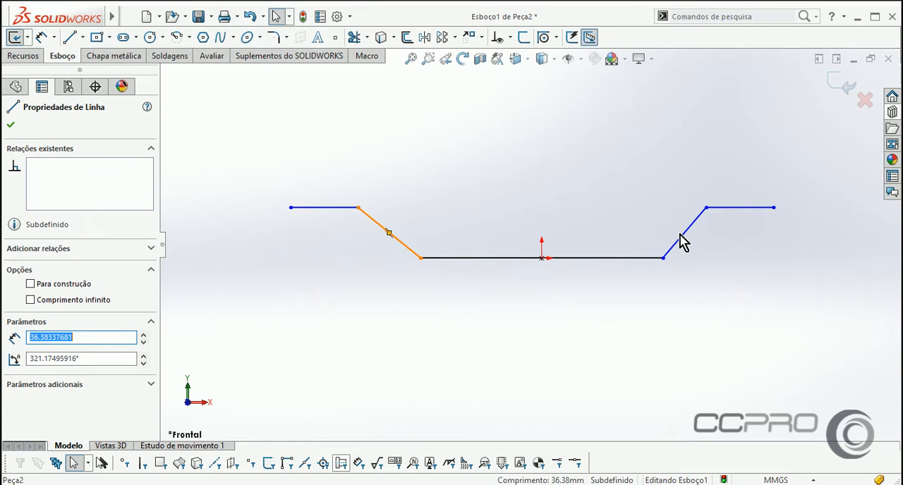
ctrl+click(682, 238)
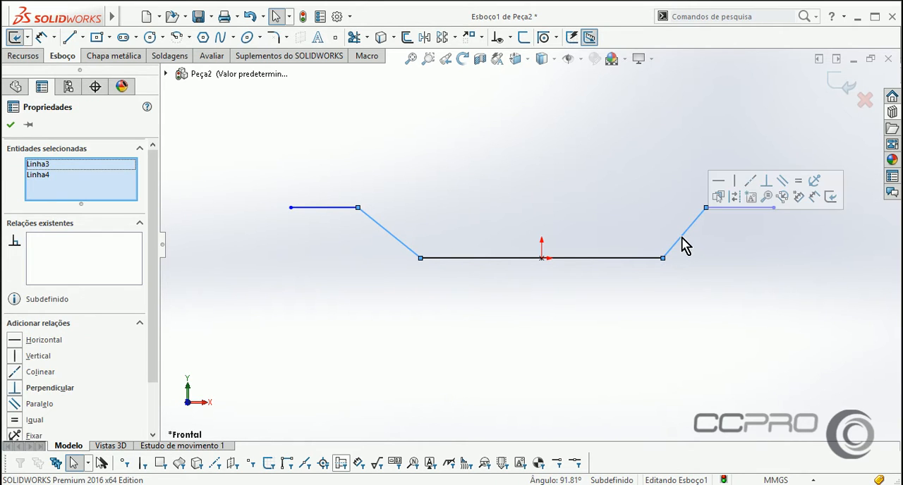
click(798, 185)
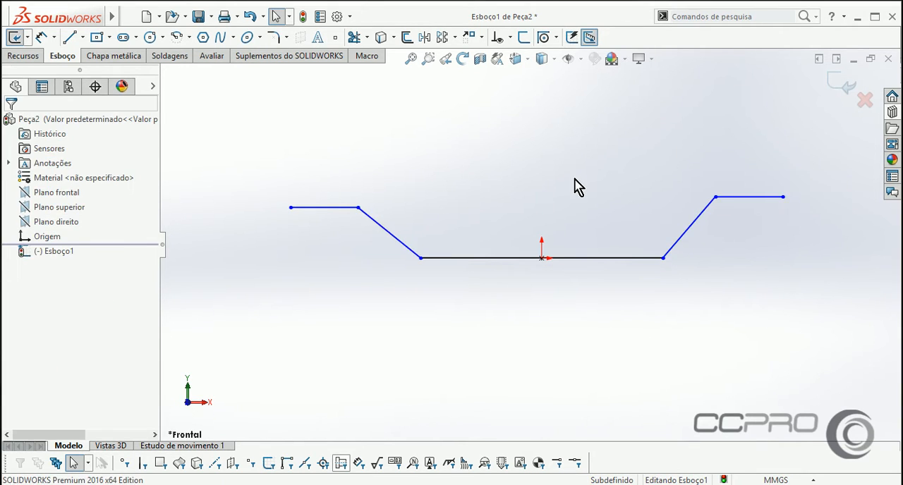
Draw a vertical centerline about 34 mm long upward from the origin.
right_drag(558, 152, 533, 145)
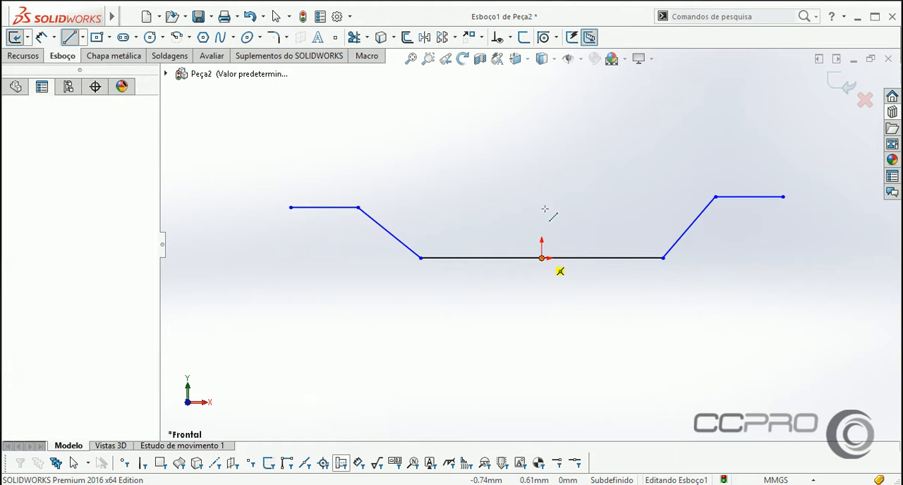
click(542, 182)
right_click(543, 182)
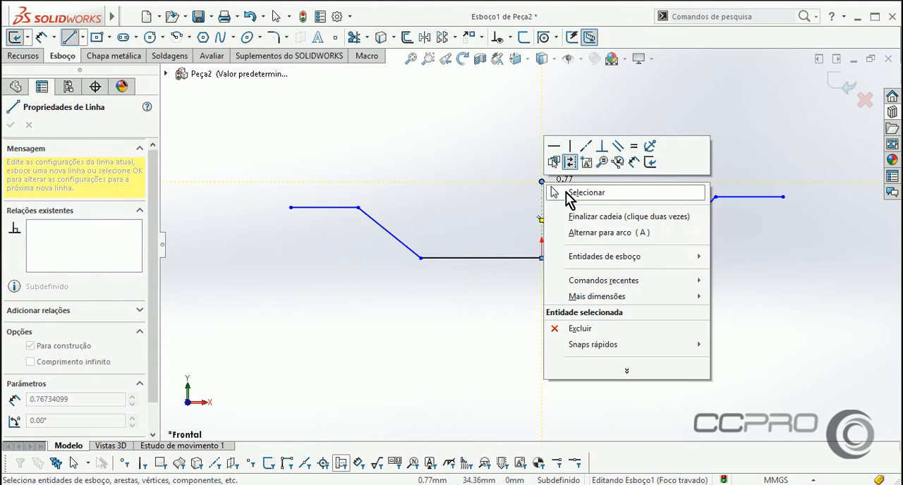
click(586, 193)
Make the left and right sloped lines symmetric about the vertical centerline.
click(388, 232)
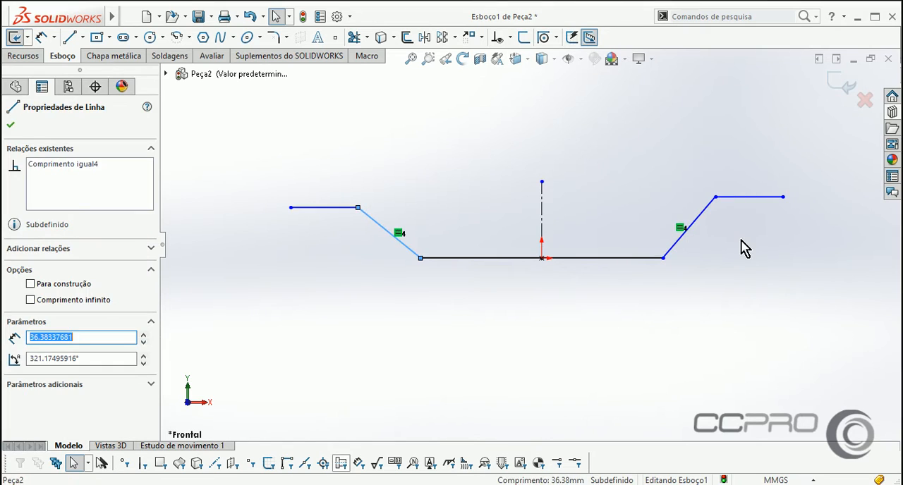
drag(741, 240, 355, 226)
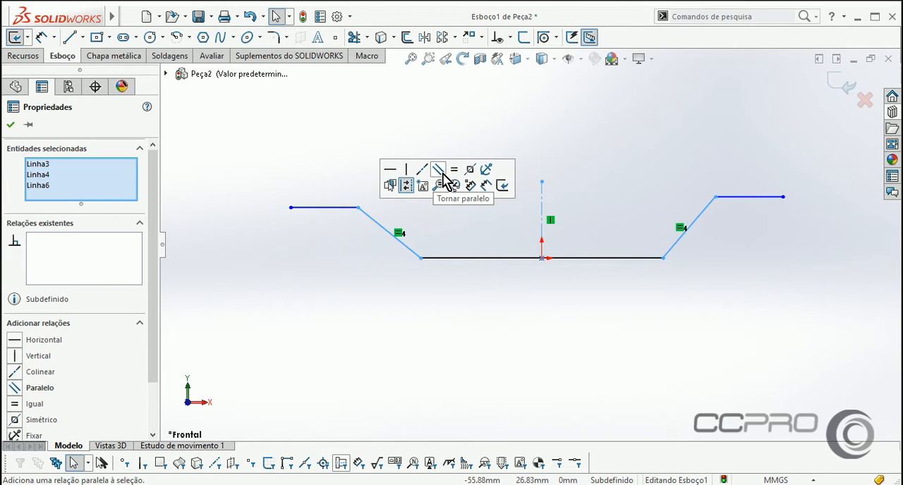
click(470, 169)
click(331, 177)
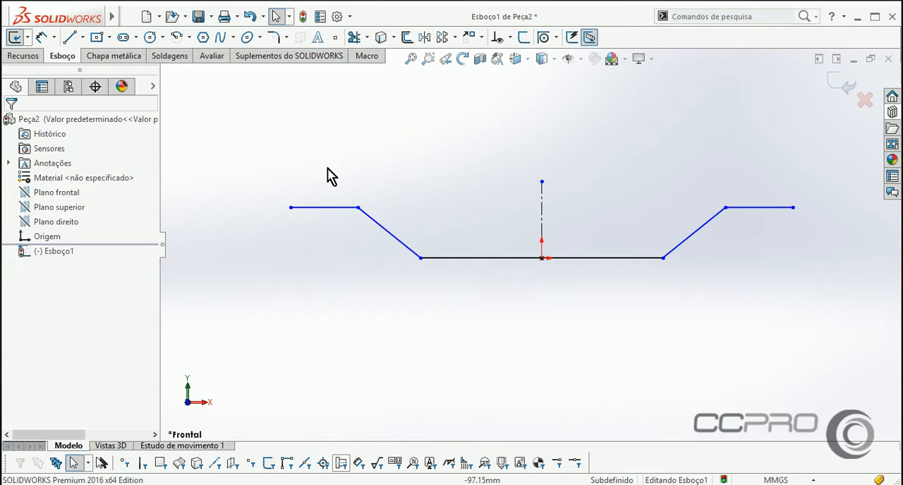
click(325, 208)
click(476, 179)
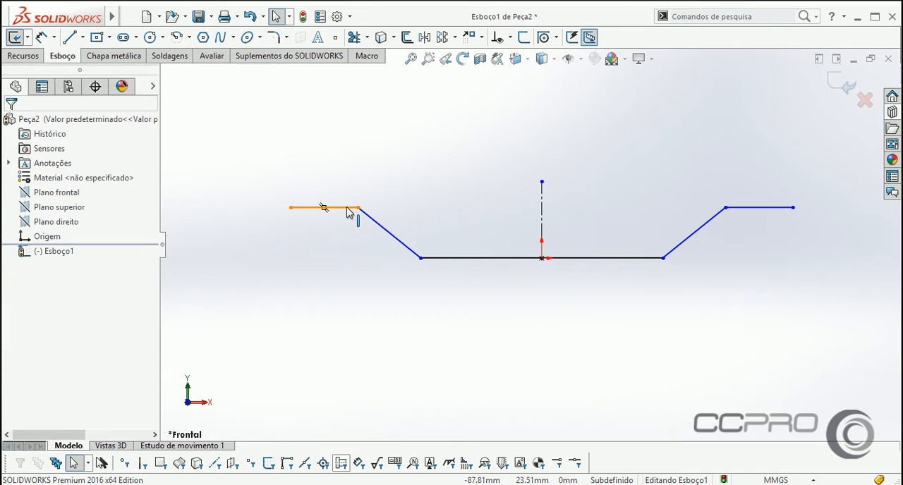
Make the two outer horizontal lines symmetric about the vertical centerline and test the relation by shifting the left line's outer endpoint.
click(347, 209)
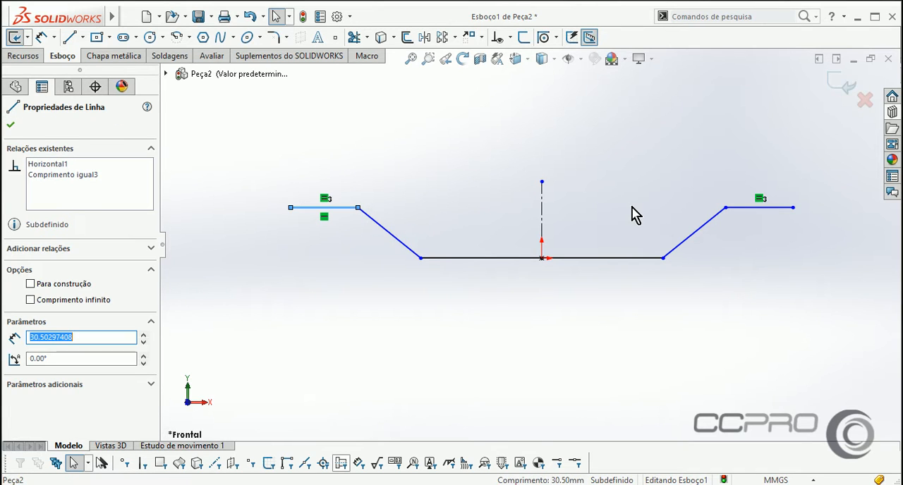
ctrl+click(741, 208)
ctrl+click(542, 210)
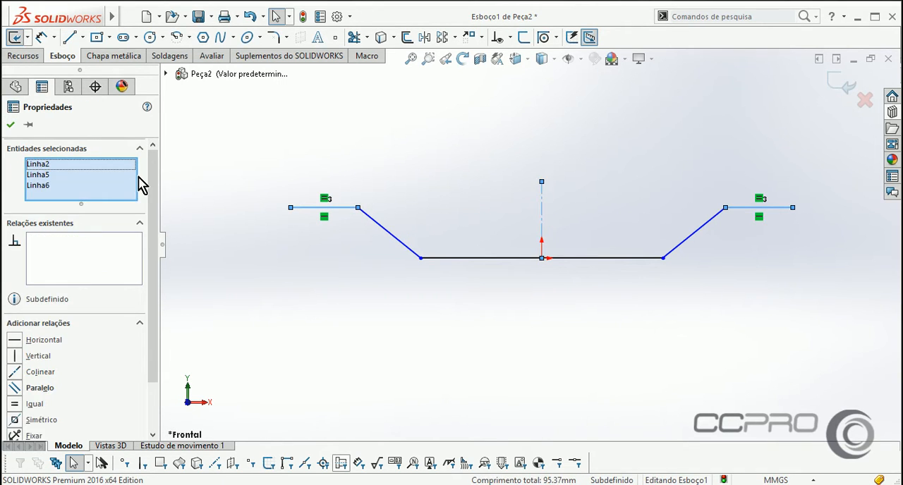
click(39, 417)
click(318, 244)
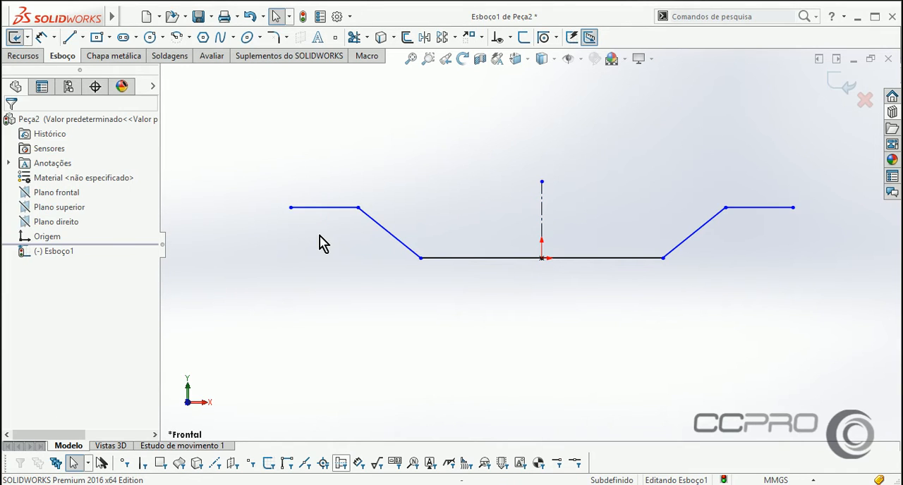
mouse_move(290, 208)
mouse_down()
mouse_move(291, 181)
mouse_move(290, 211)
mouse_up()
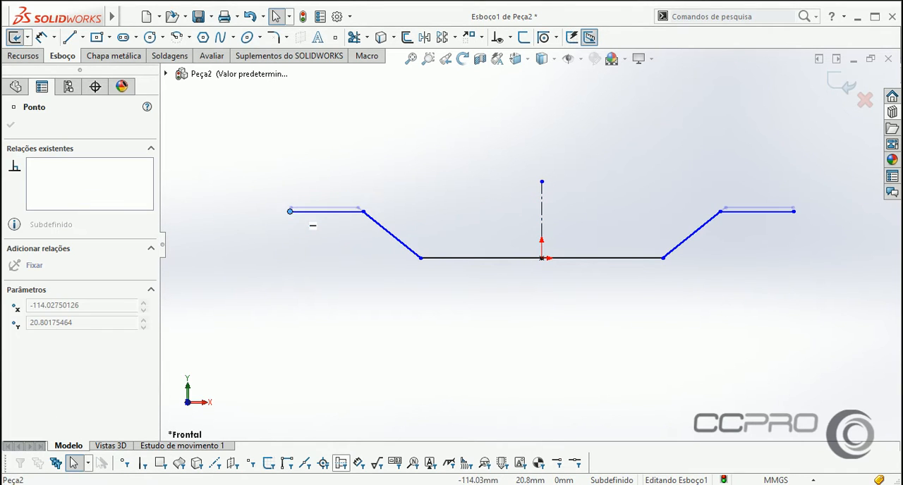
click(433, 325)
Dimension the left outer horizontal line's length as 100 mm.
right_drag(477, 362, 475, 311)
click(340, 212)
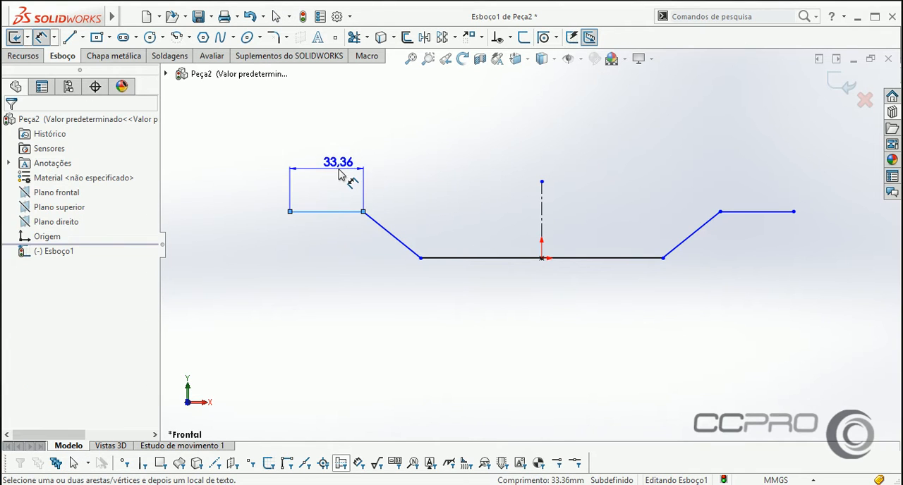
click(342, 178)
text(100)
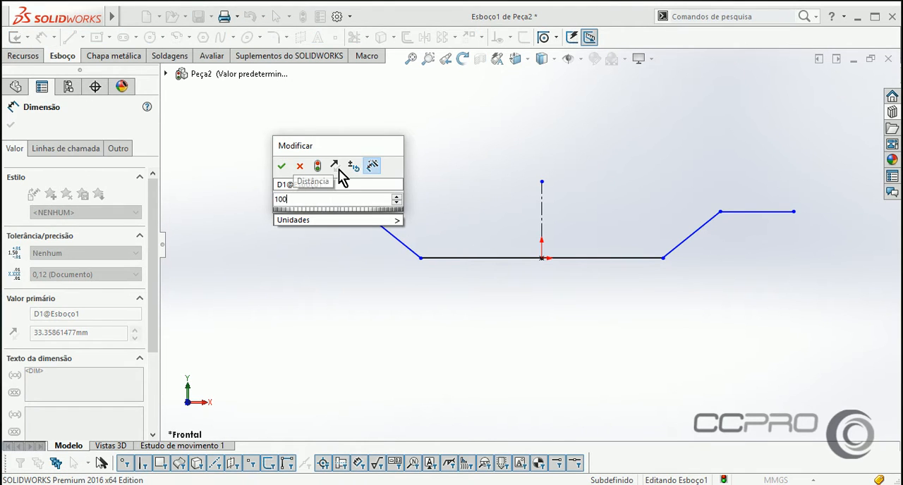
key(Return)
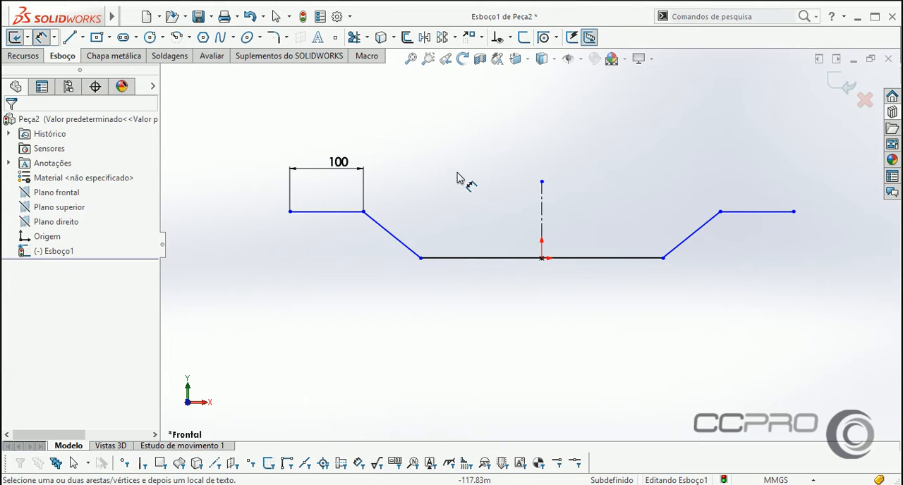
Dimension the lower middle horizontal line's length as 200 mm.
click(484, 259)
click(484, 308)
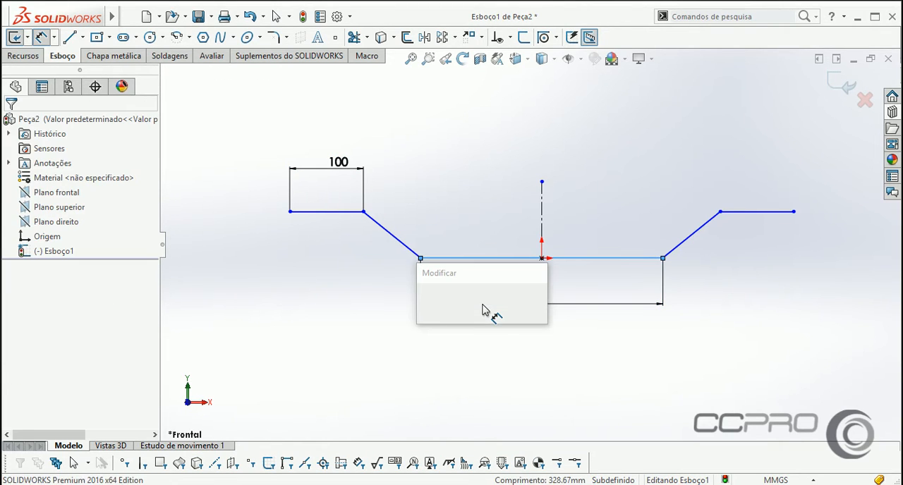
text(200)
key(Return)
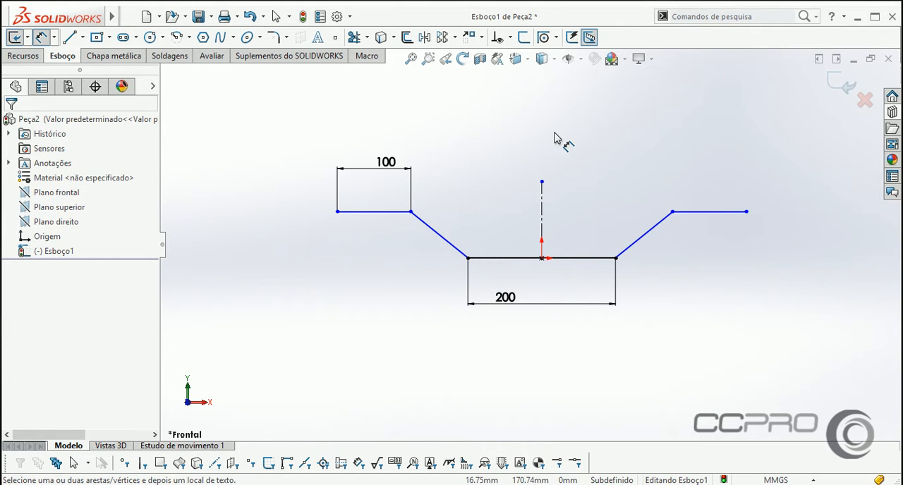
Add a 45° angle dimension between the lower horizontal line and the left sloped line.
click(486, 258)
click(459, 251)
click(423, 248)
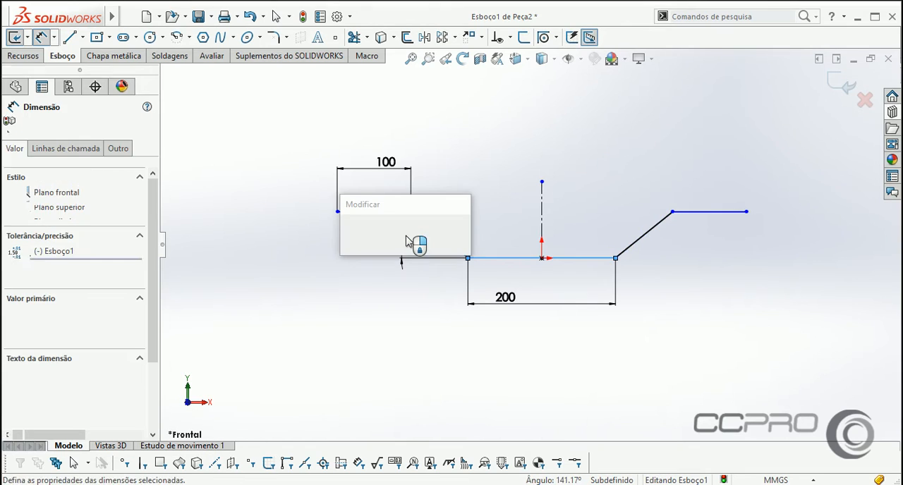
key(Return)
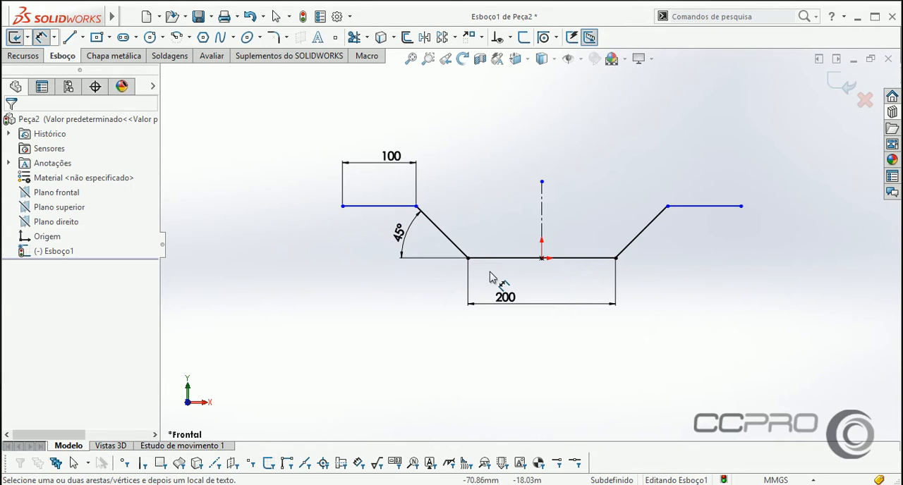
Dimension the height between the lower and left outer horizontal lines as 60 mm, and move the 45° dimension farther from its vertex.
click(507, 258)
click(378, 207)
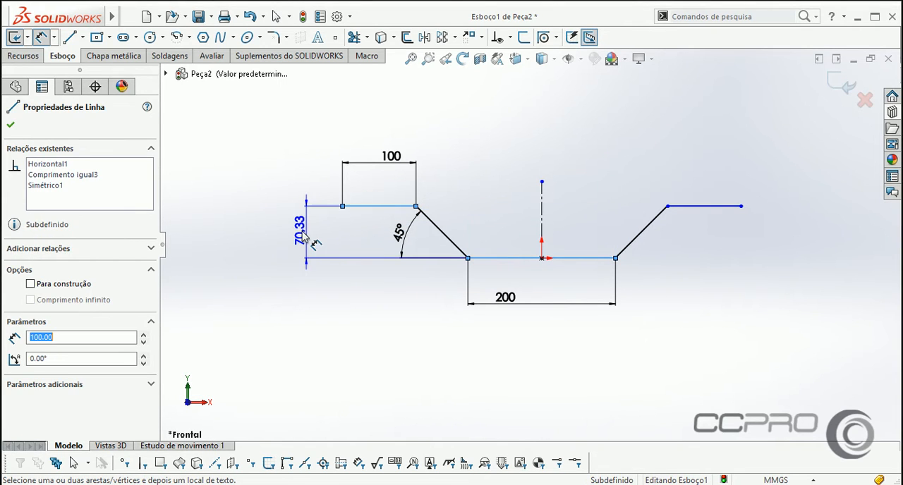
click(299, 236)
text(60)
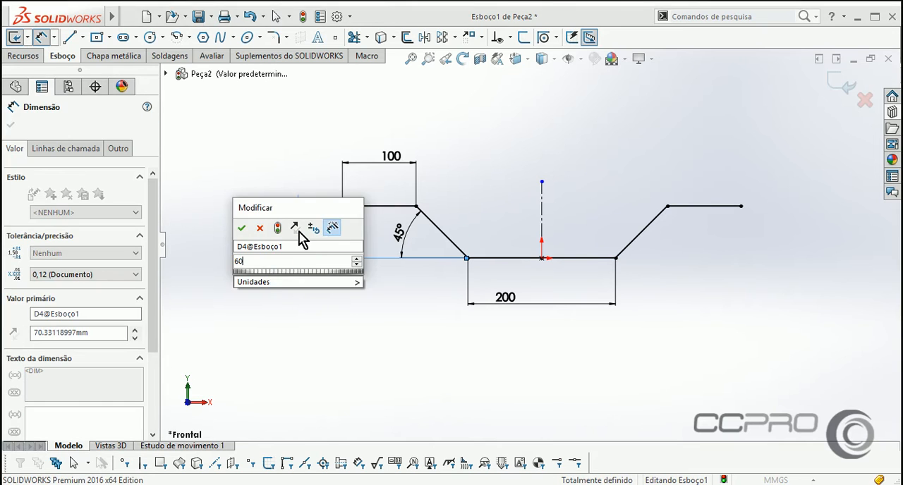
key(Return)
right_click(465, 144)
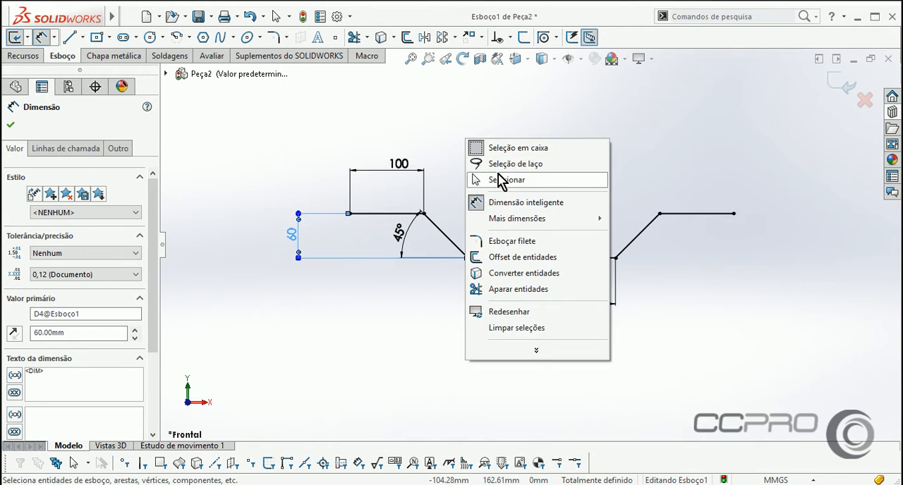
click(476, 179)
drag(415, 241, 390, 237)
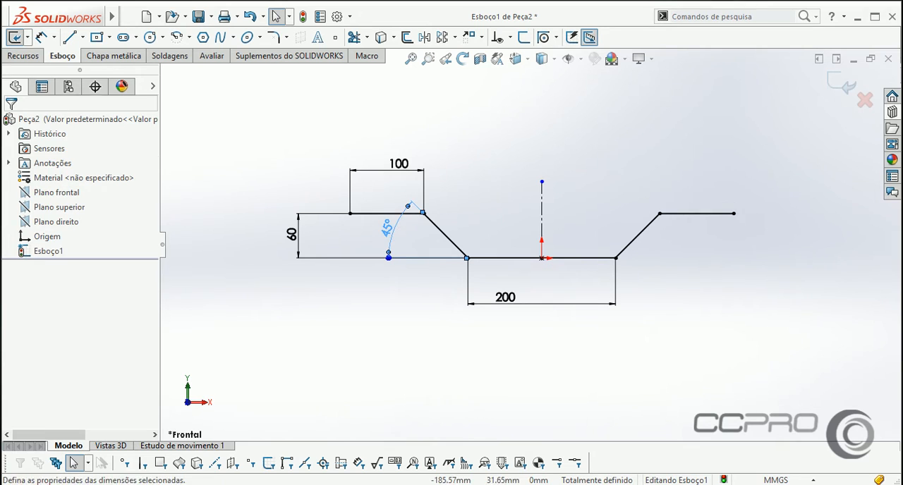
click(536, 134)
Make the vertical centerline's upper endpoint coincident with the left outer horizontal line.
click(386, 213)
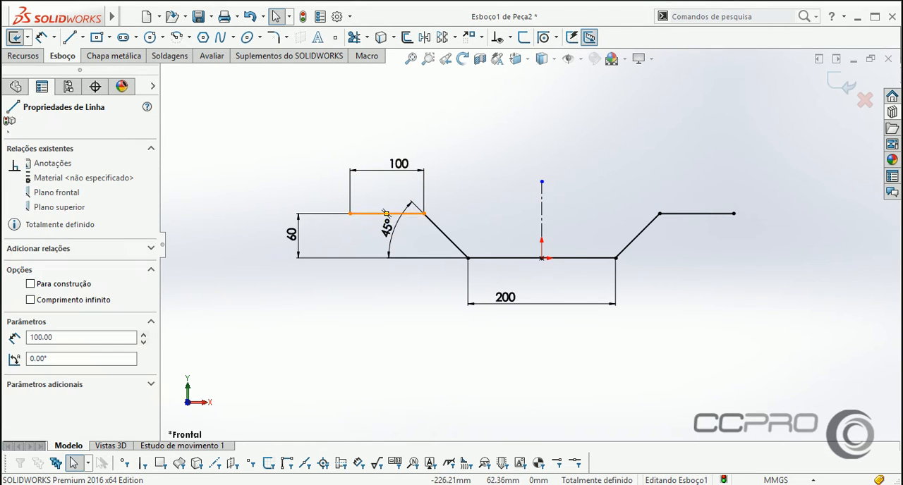
click(536, 212)
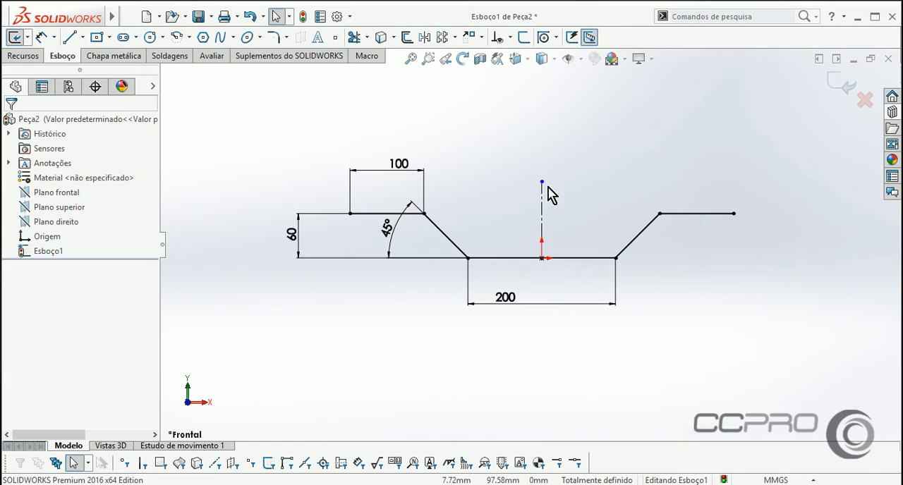
click(542, 182)
ctrl+click(363, 213)
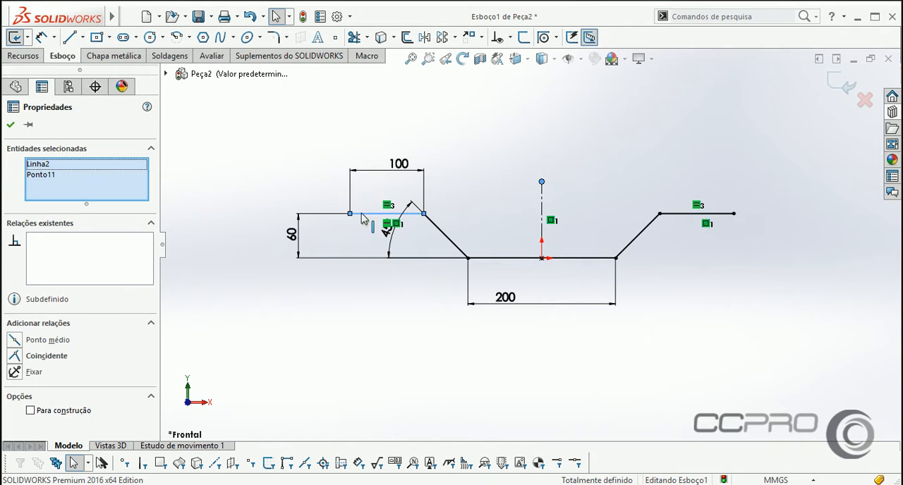
click(43, 356)
click(263, 362)
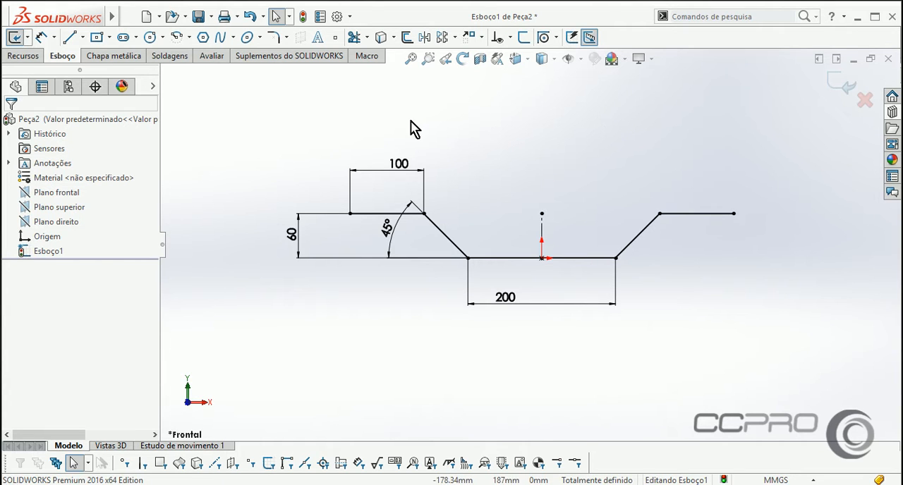
Add 50 mm sketch fillets to all four corners of the path, accepting the removal of the conflicting equal-length relations.
click(273, 36)
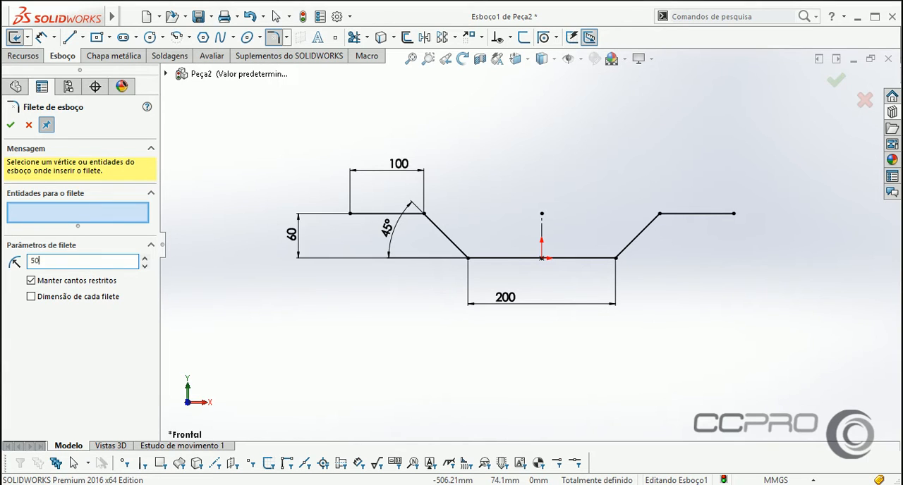
key(Return)
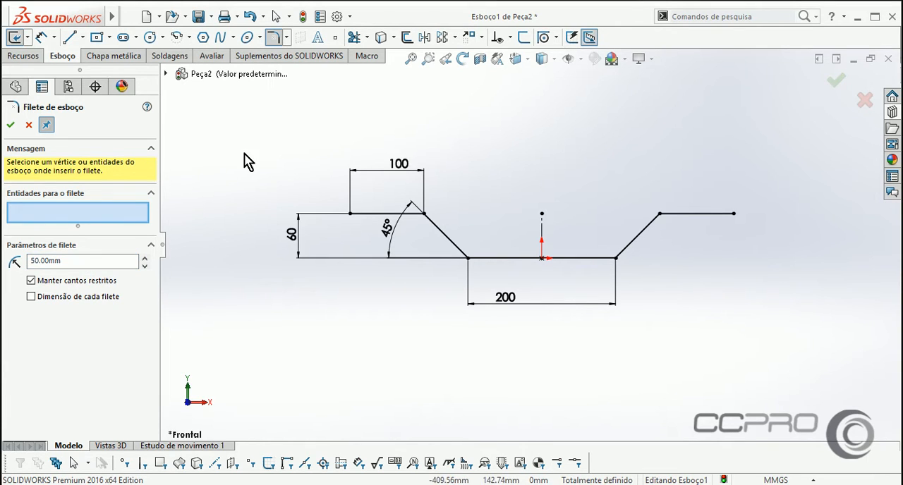
click(426, 218)
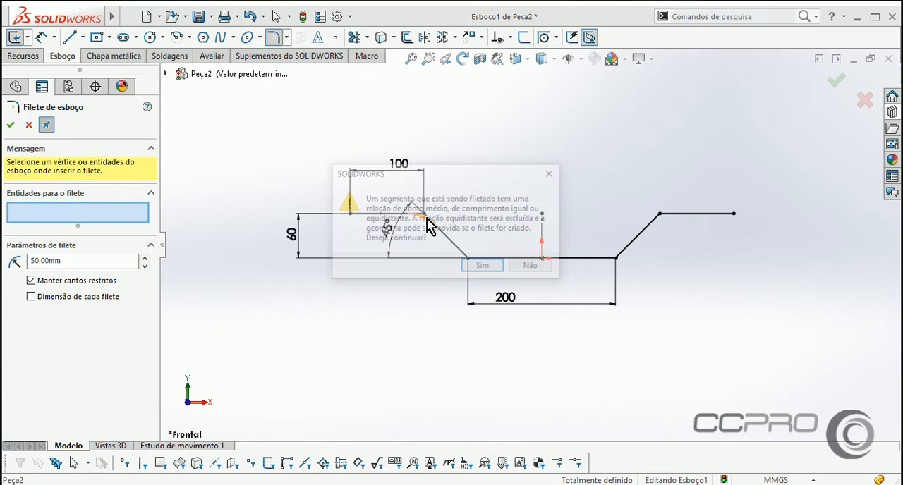
click(483, 268)
click(469, 263)
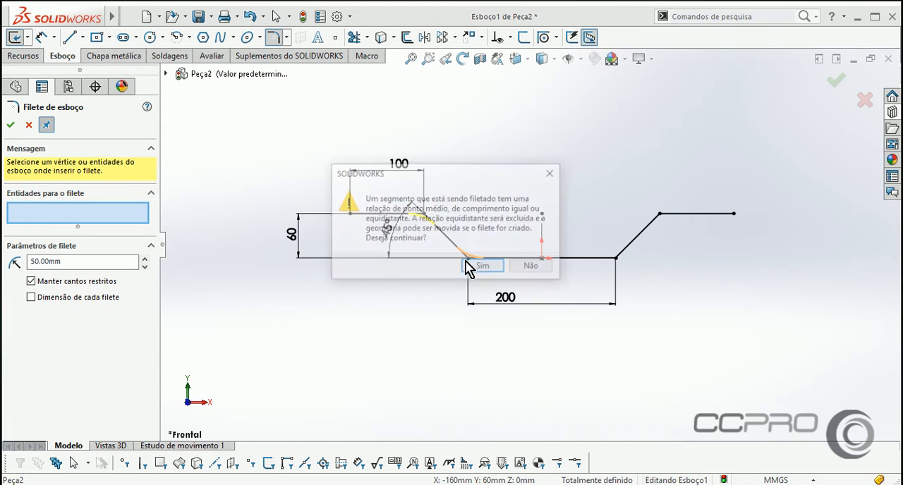
click(478, 265)
click(615, 257)
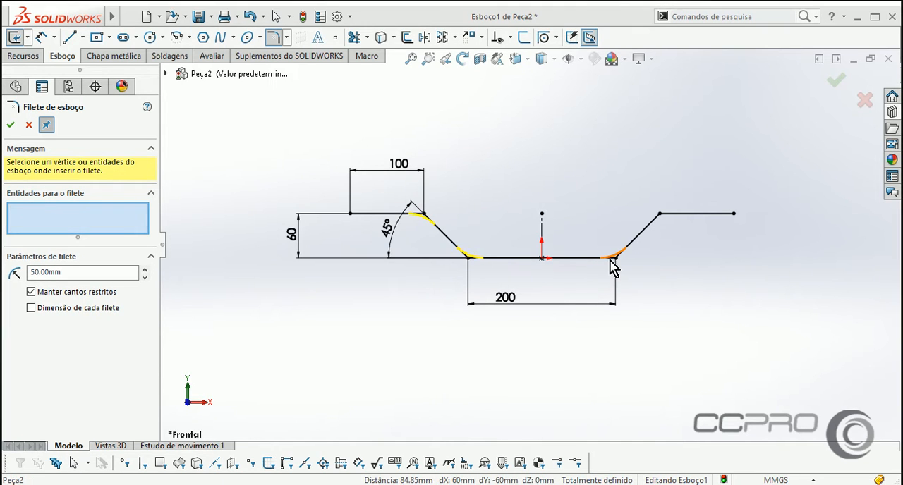
click(486, 267)
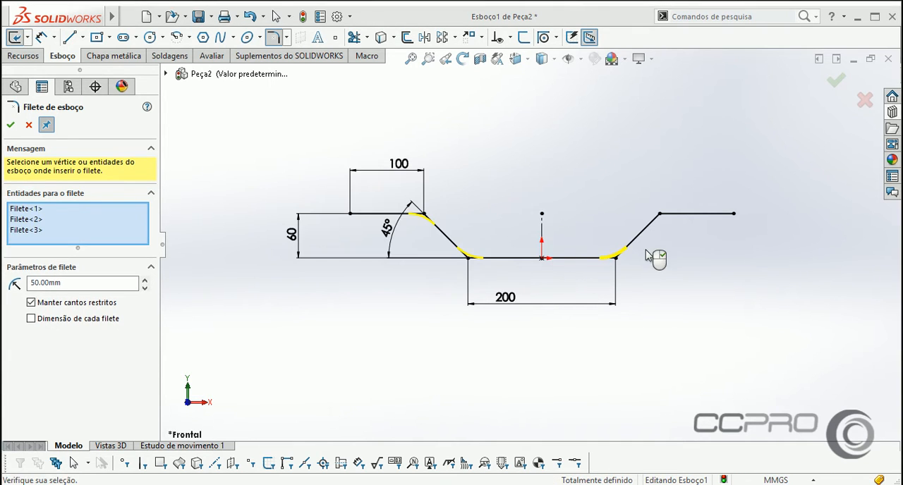
click(662, 216)
click(483, 268)
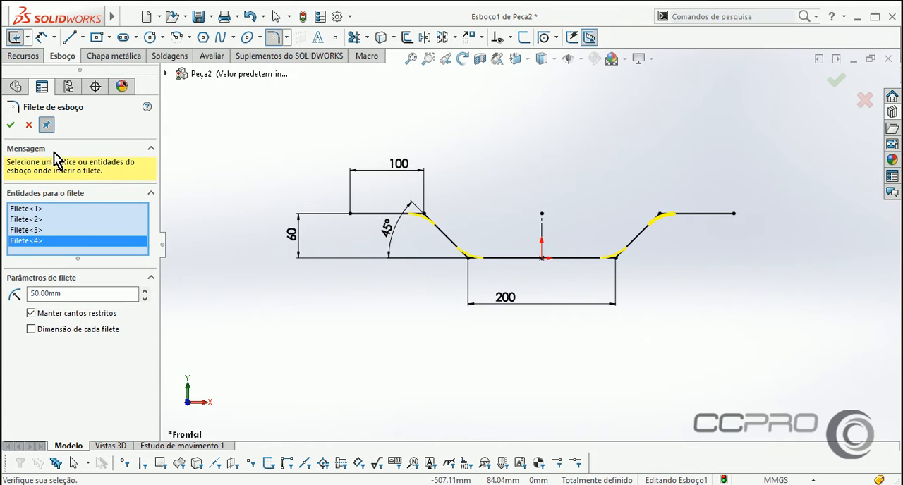
click(11, 126)
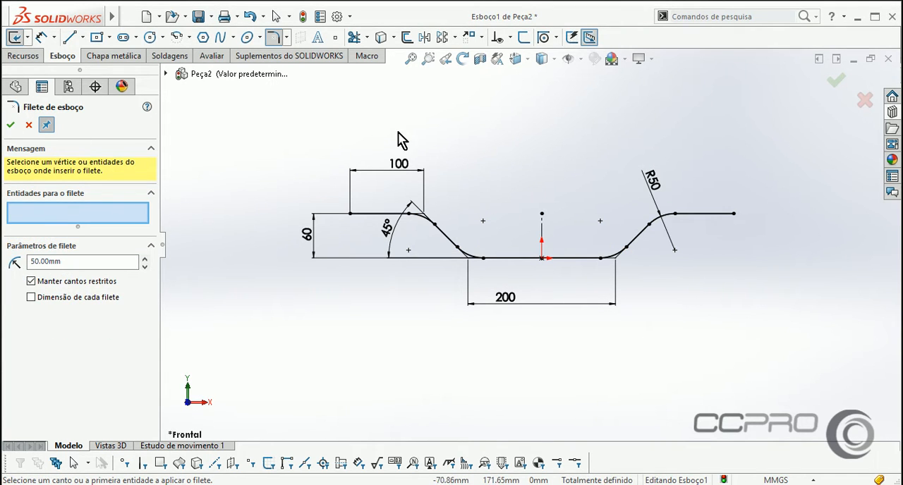
click(11, 125)
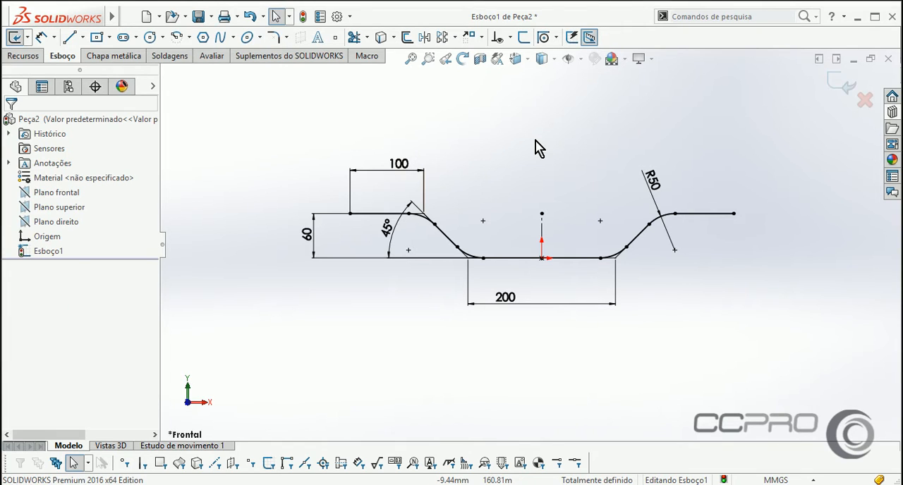
Examine the relations and the virtual intersection of the left outer horizontal line and left sloped line at the filleted corner.
scroll(651, 269, down, 3)
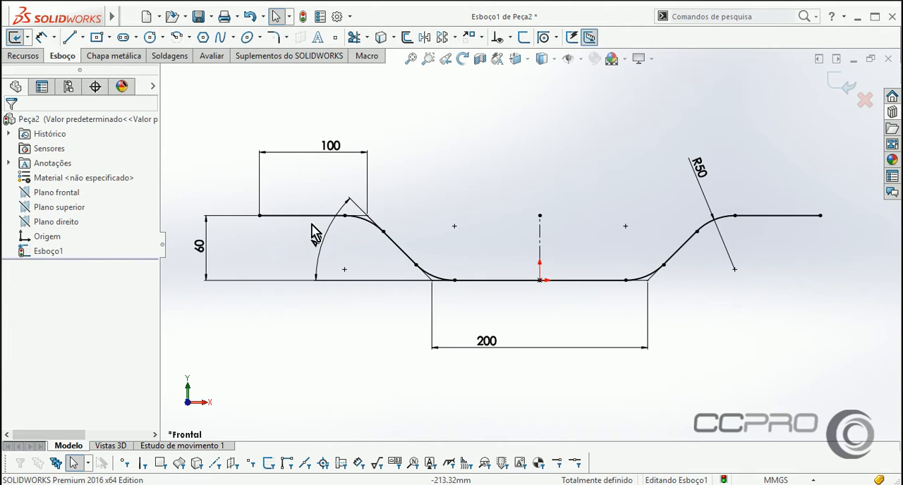
click(291, 216)
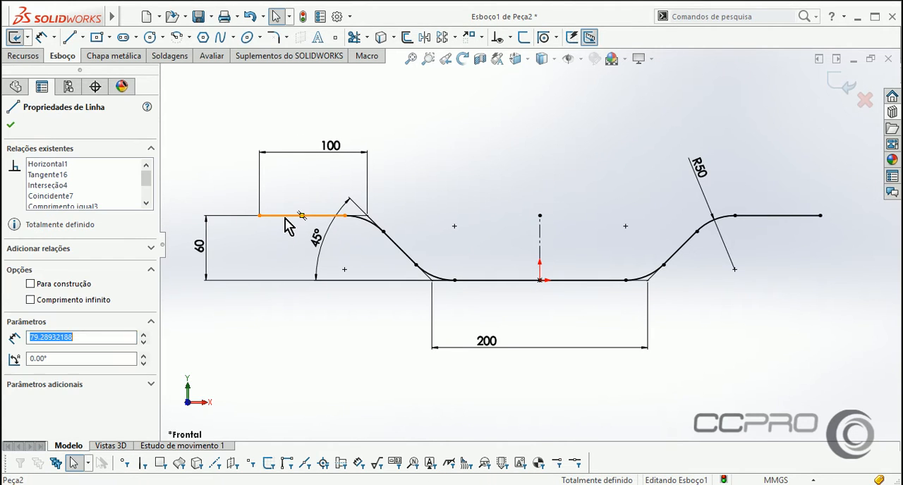
ctrl+click(400, 247)
click(468, 158)
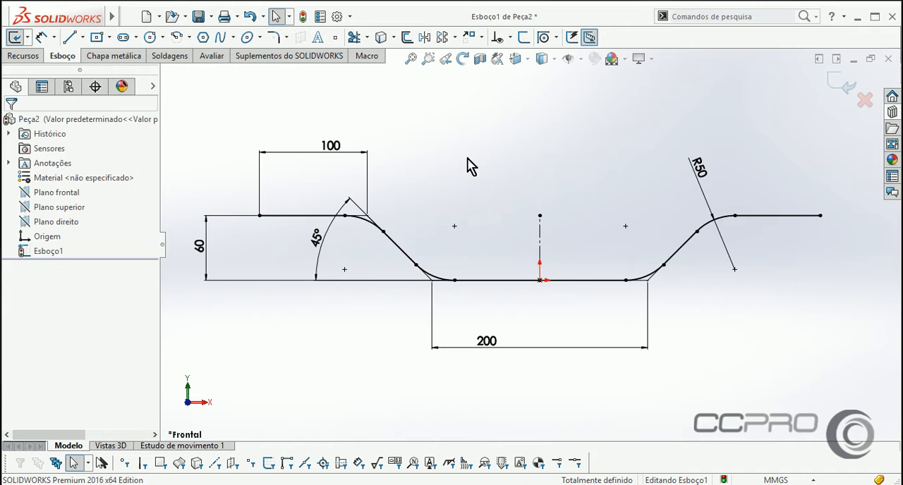
scroll(394, 158, down, 2)
click(305, 252)
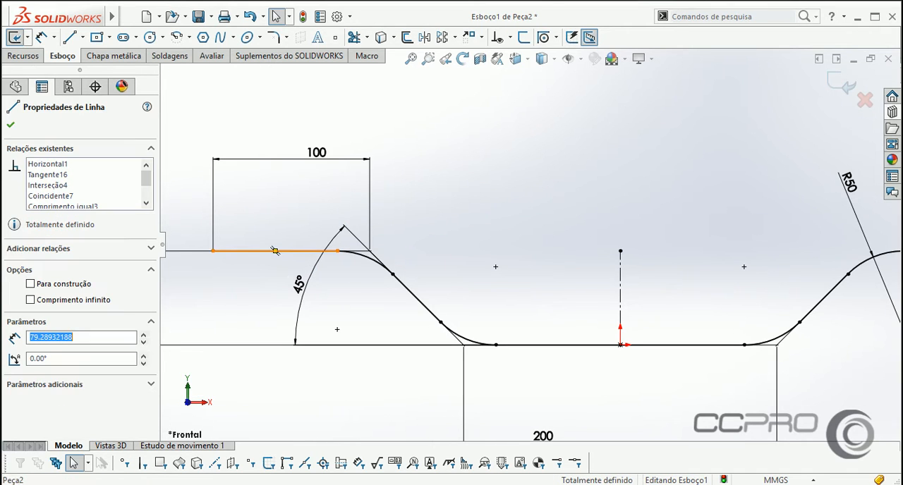
ctrl+click(404, 286)
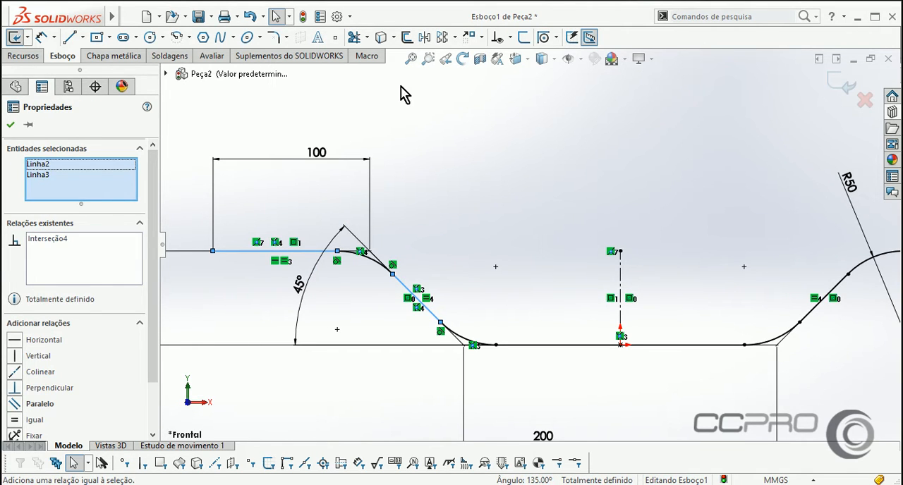
click(335, 37)
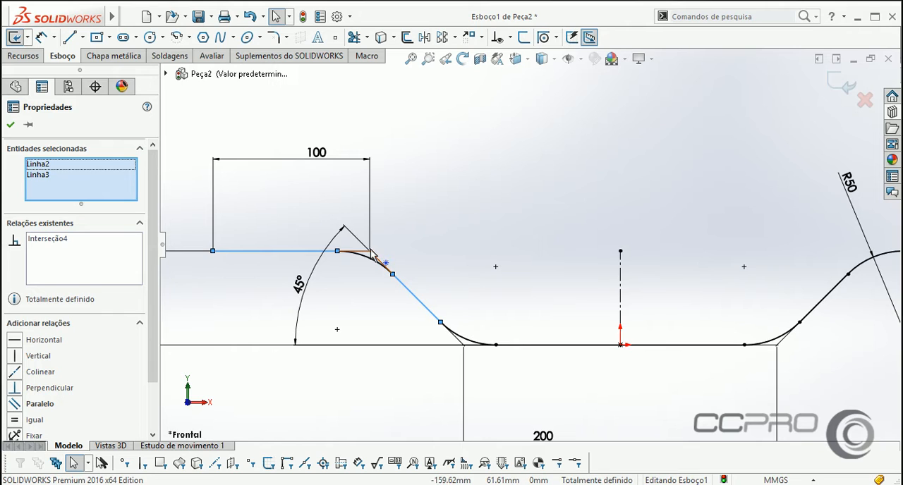
click(462, 177)
Exit the path sketch, keeping its changes.
click(840, 83)
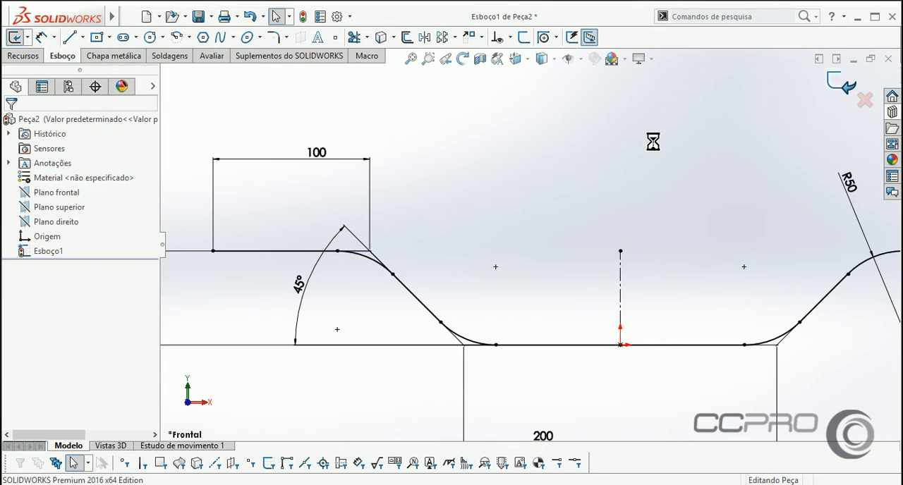
Start a new sketch on the top plane (Plano superior), viewed straight on.
click(50, 209)
key(ctrl+8)
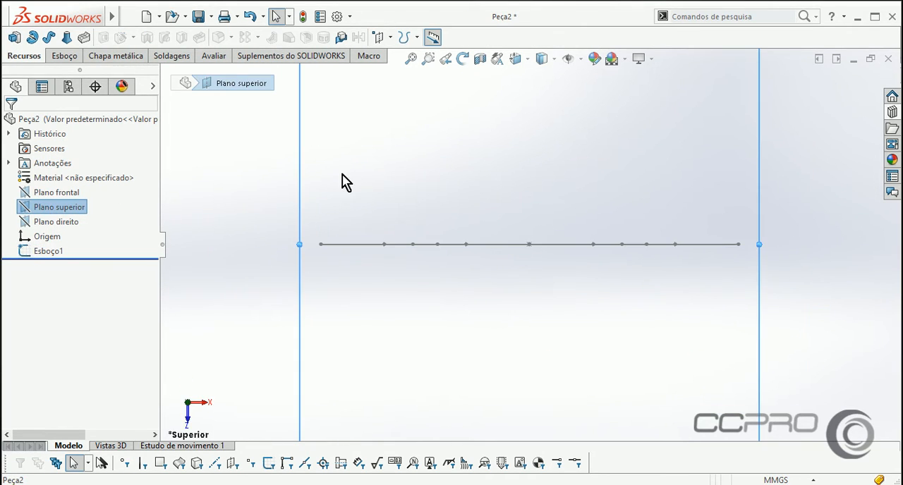
click(416, 169)
click(81, 206)
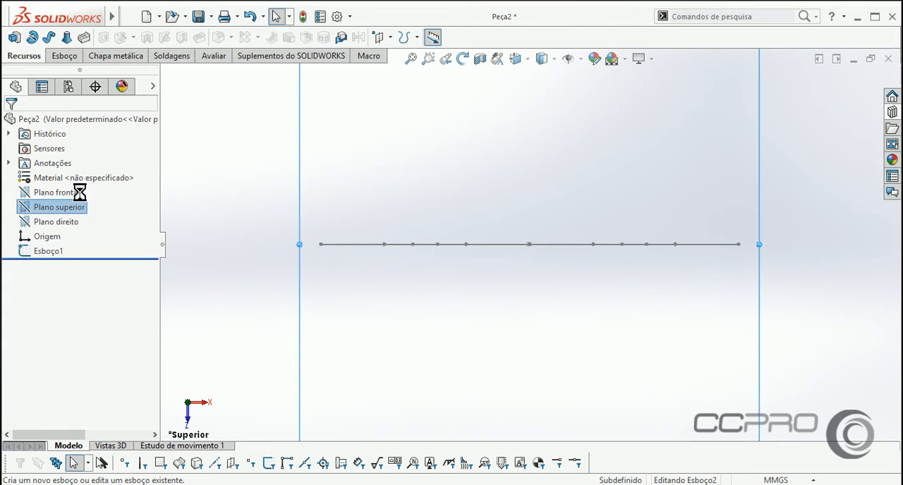
click(76, 191)
click(603, 321)
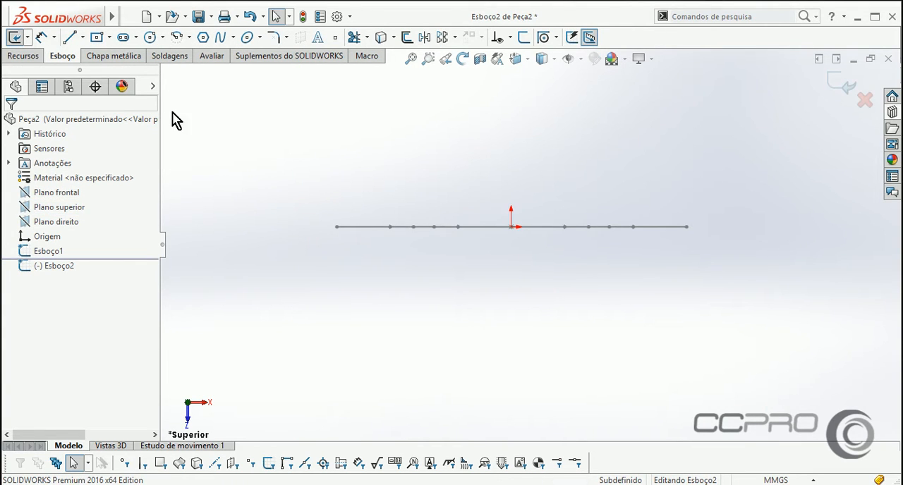
Draw a horizontal centerline about 525 mm long below the path, with a vertical centerline about 58 mm long rising from each end.
click(83, 39)
click(88, 68)
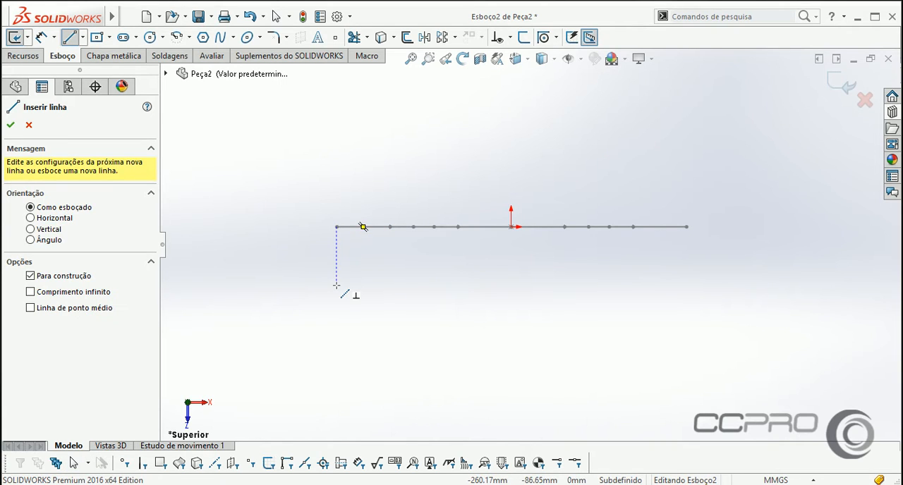
click(336, 285)
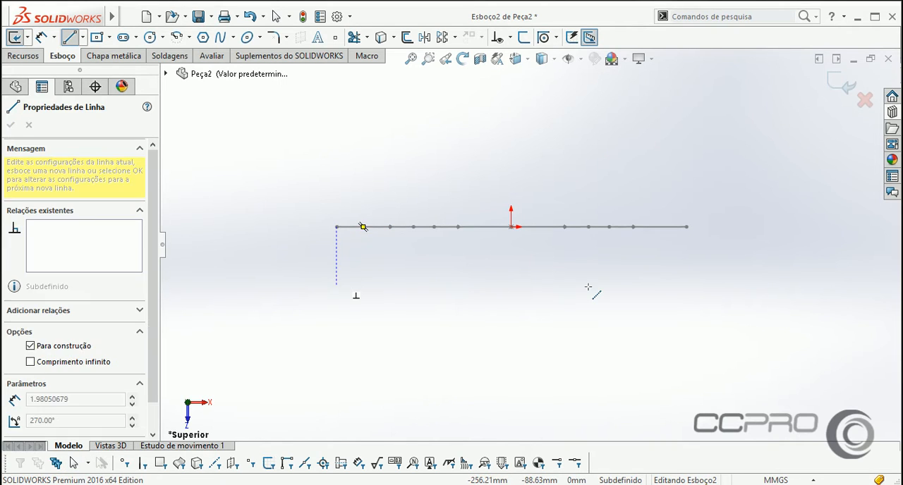
click(689, 285)
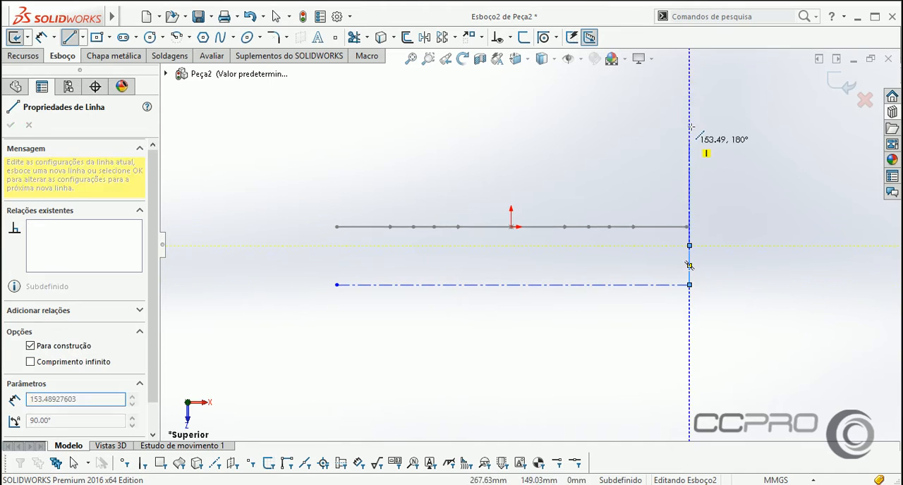
double_click(689, 245)
click(336, 285)
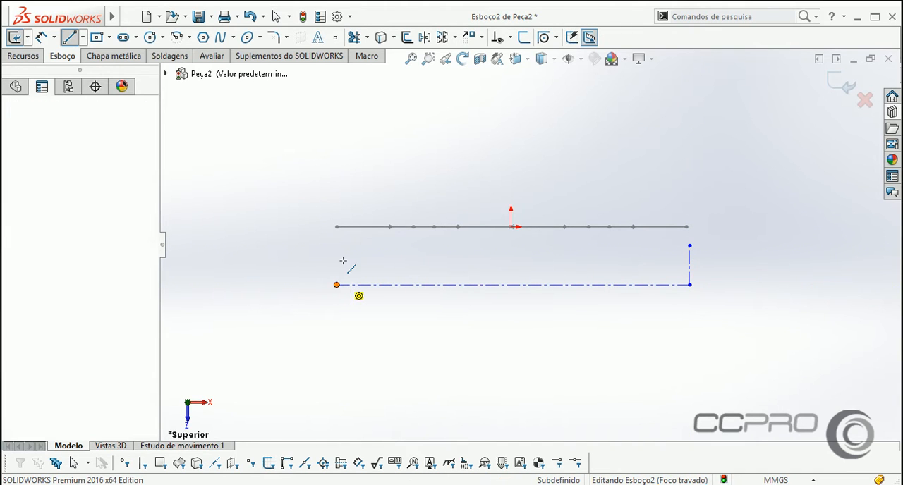
click(339, 245)
right_click(385, 167)
click(387, 167)
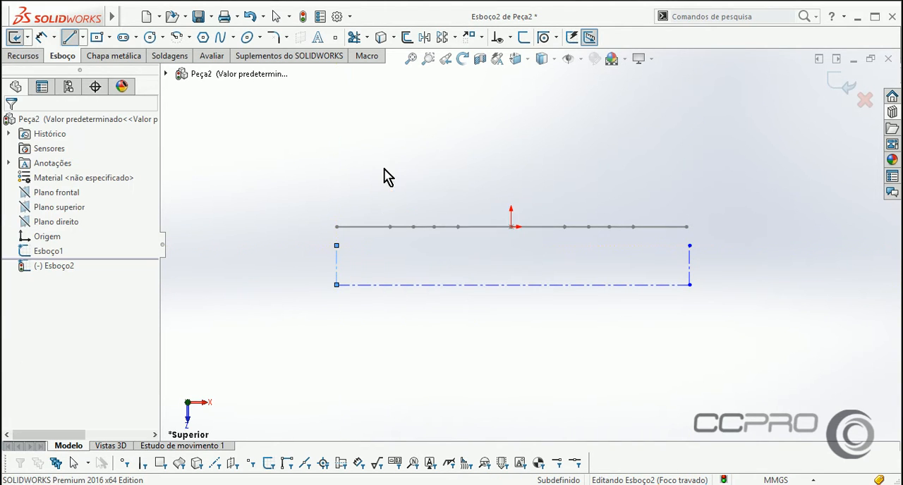
Make the upper endpoint of the left vertical centerline coincident with the left endpoint of the path sketch.
scroll(353, 254, down, 3)
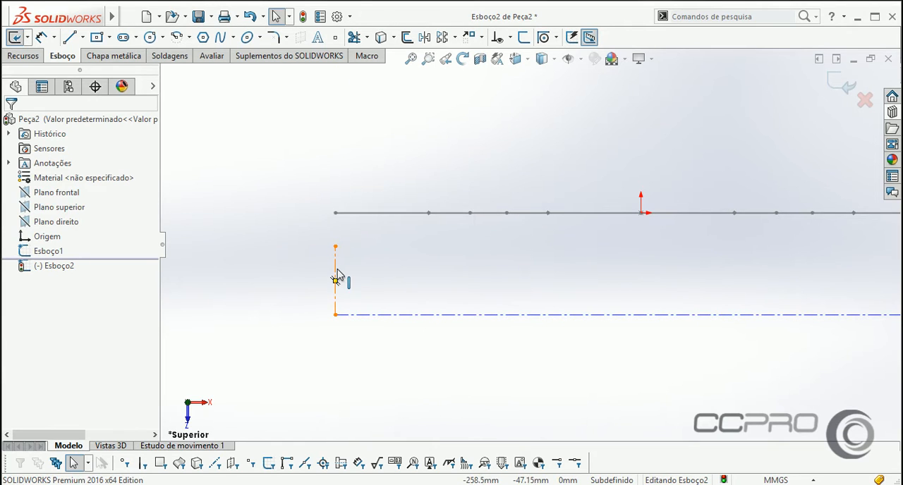
click(336, 278)
click(383, 227)
click(393, 155)
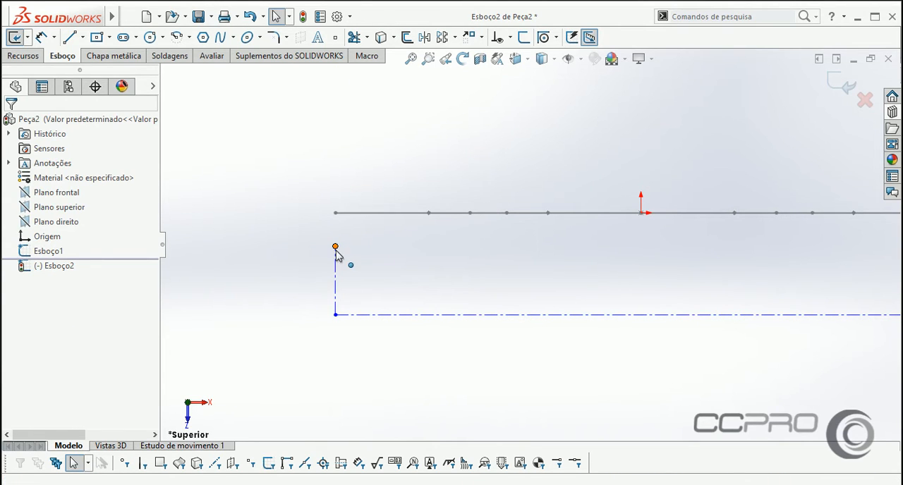
click(336, 248)
mouse_move(336, 247)
middle_down()
mouse_move(383, 282)
mouse_move(346, 238)
middle_up()
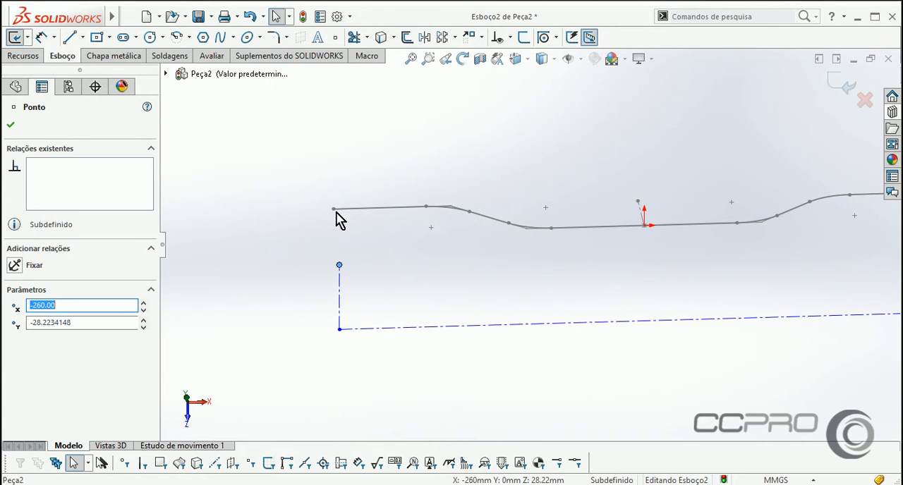
ctrl+click(334, 210)
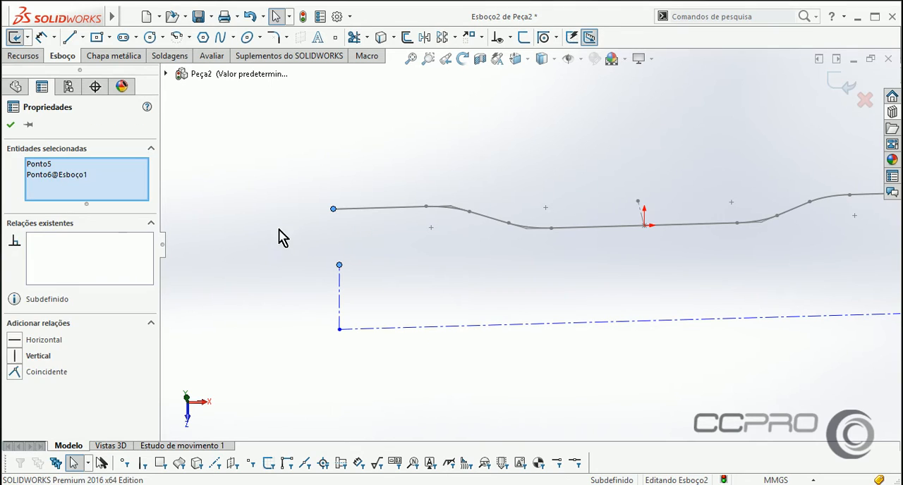
click(33, 372)
click(484, 272)
Make the upper endpoint of the right vertical centerline coincident with the right endpoint of the path sketch.
scroll(484, 272, down, 2)
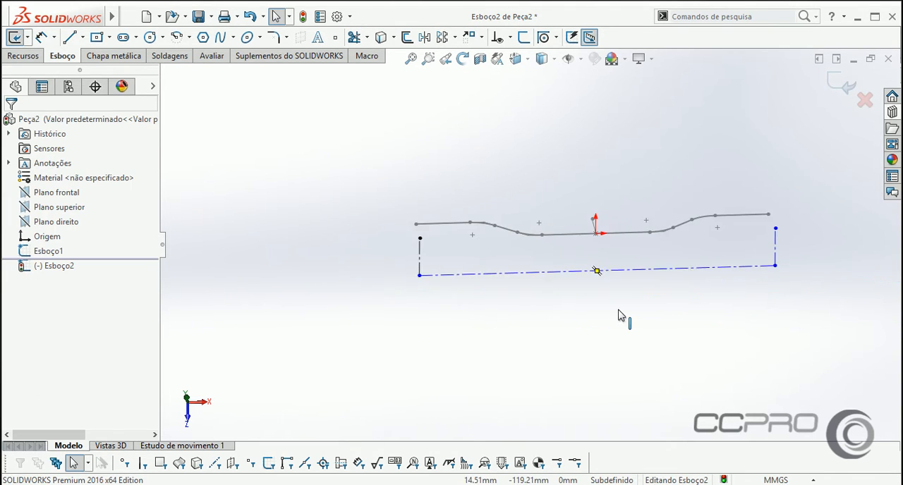
click(665, 210)
scroll(678, 211, down, 4)
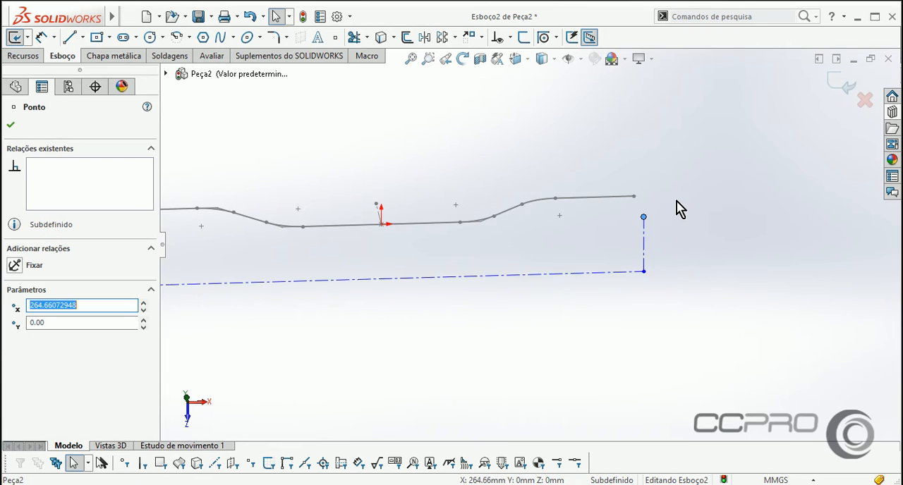
ctrl+click(599, 200)
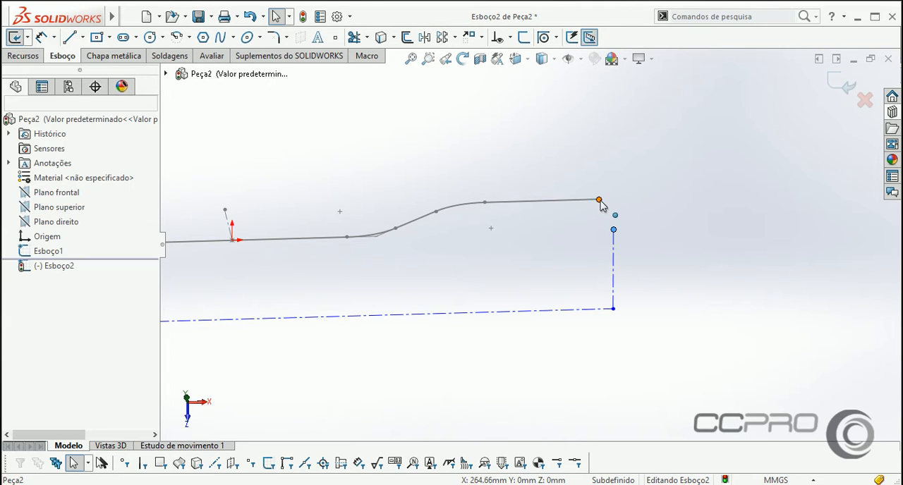
click(40, 376)
click(405, 274)
scroll(405, 273, up, 2)
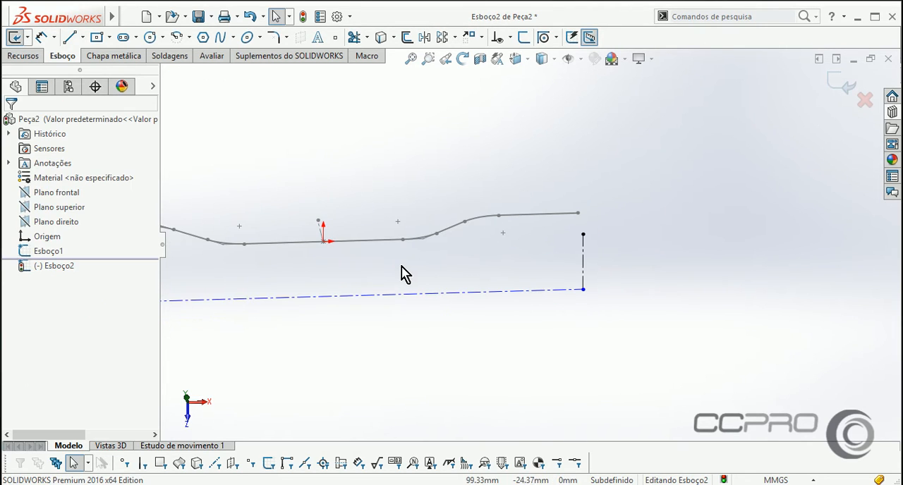
key(ctrl+5)
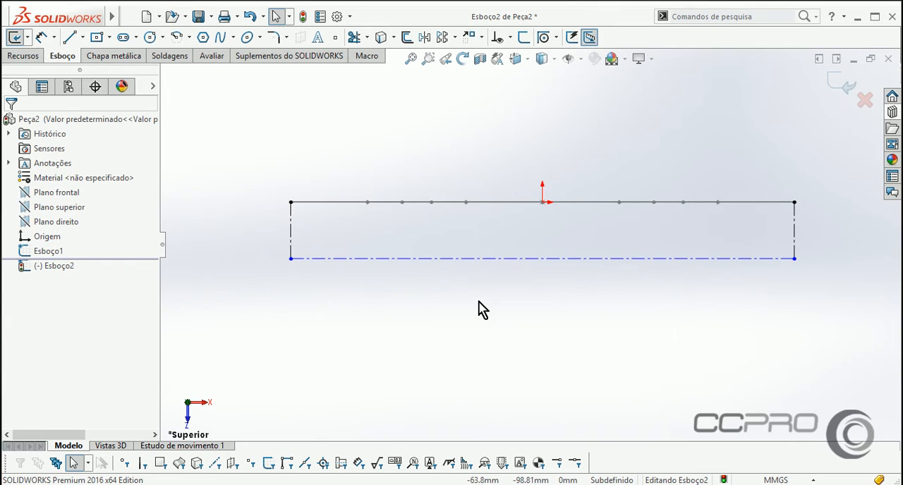
Sketch an inclined line about 75 mm long, rising inward from the lower left corner of the centerlines.
scroll(351, 159, down, 2)
scroll(370, 275, up, 1)
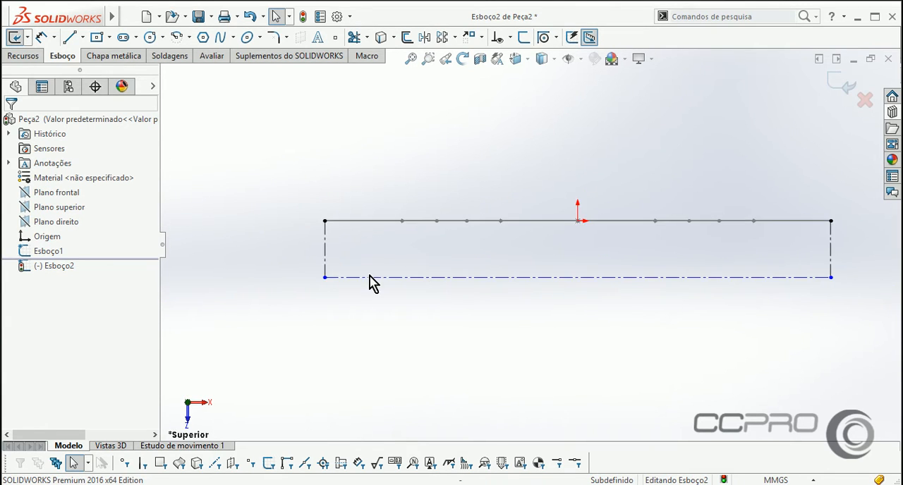
scroll(448, 277, down, 1)
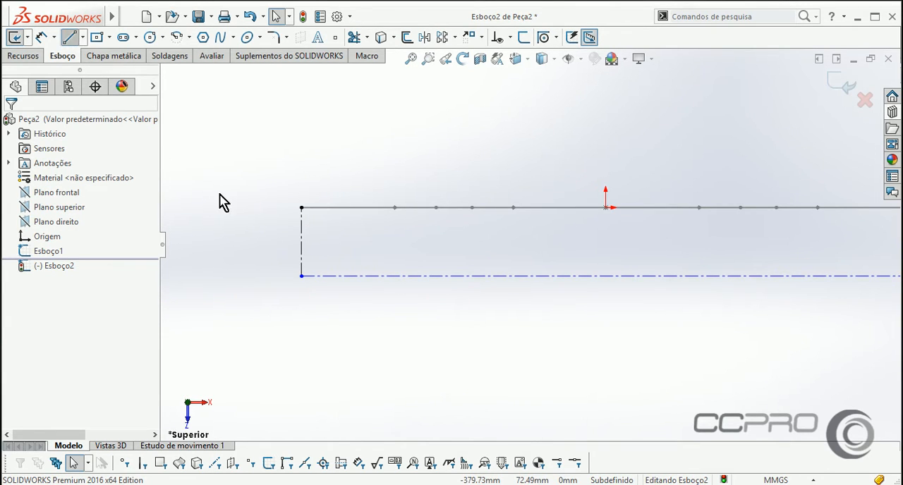
key(l)
click(302, 276)
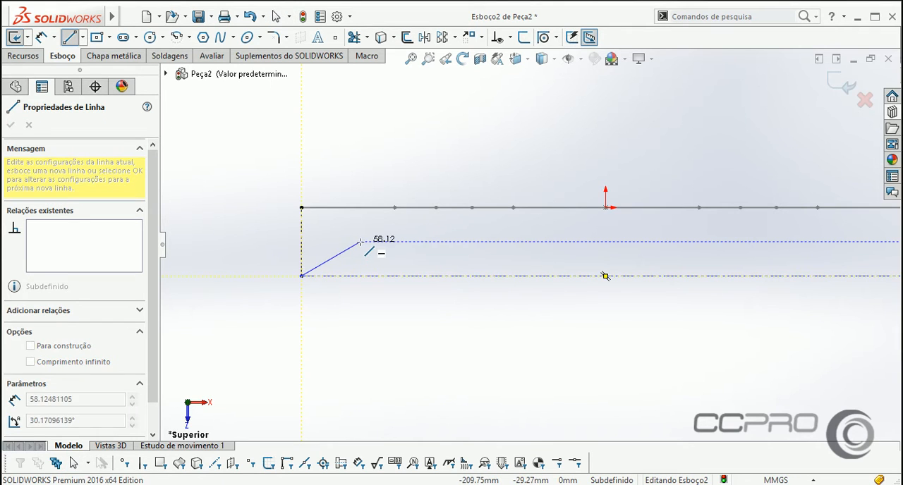
click(381, 241)
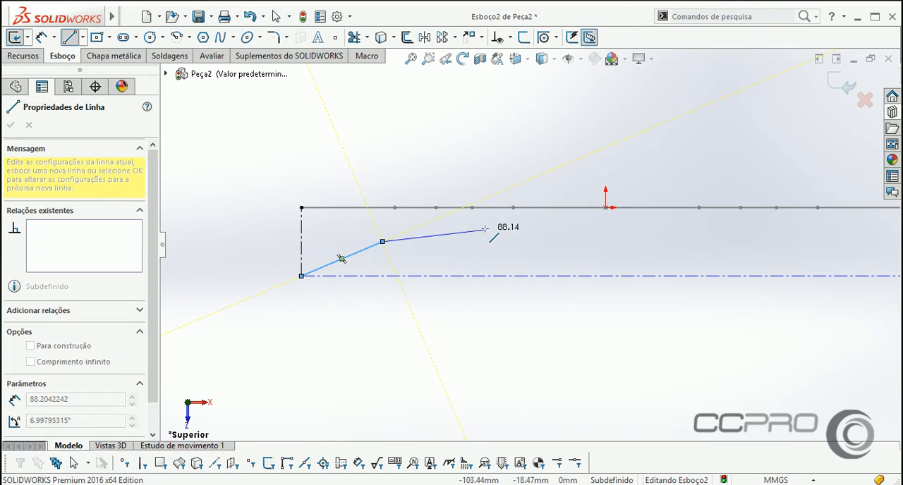
click(301, 276)
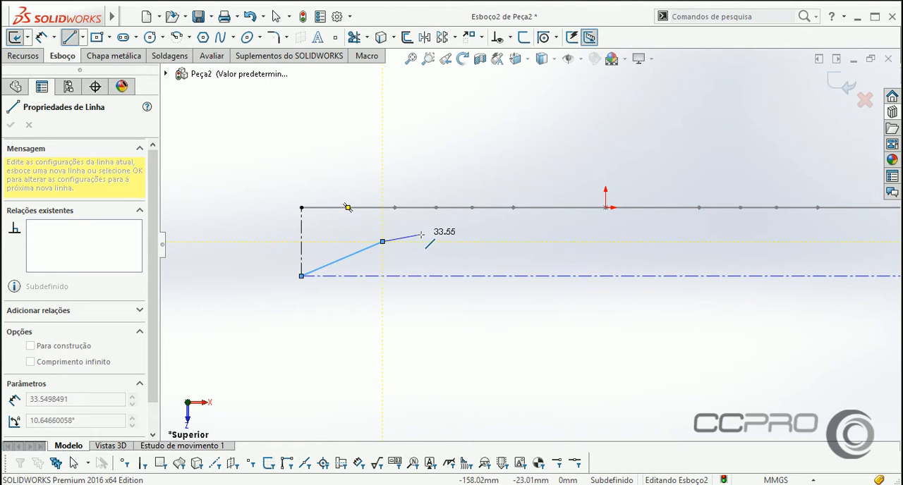
right_click(479, 233)
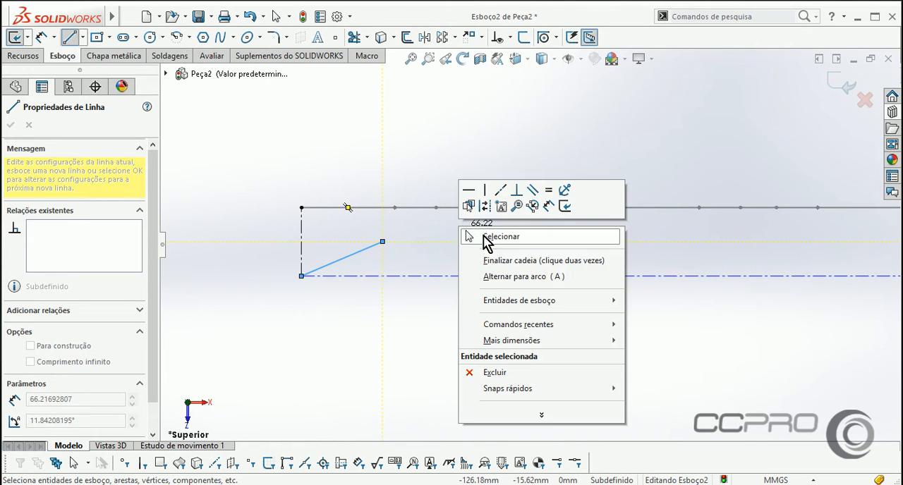
click(485, 238)
Convert the central horizontal line of the path sketch into a line of the current sketch.
click(637, 215)
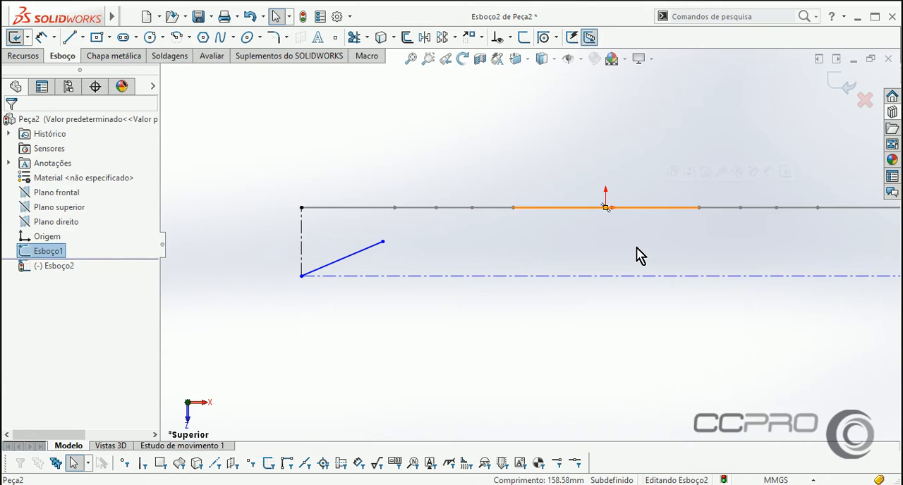
middle_drag(637, 256, 637, 210)
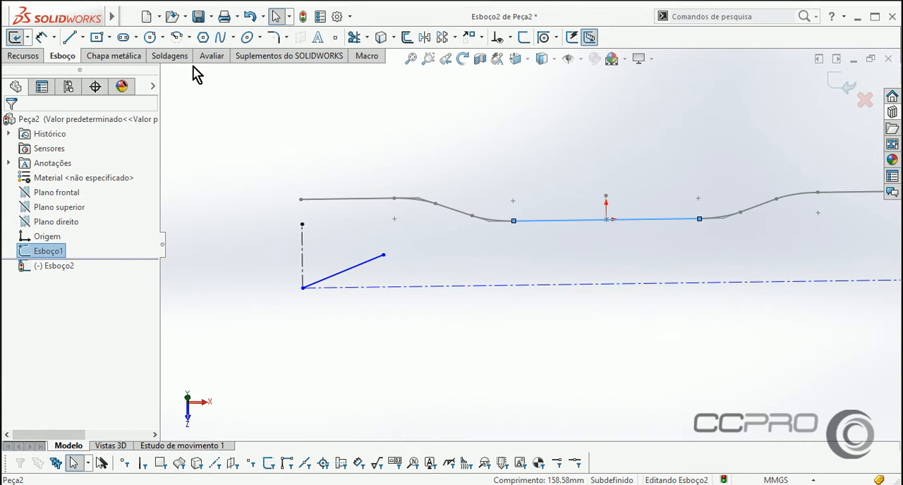
click(377, 41)
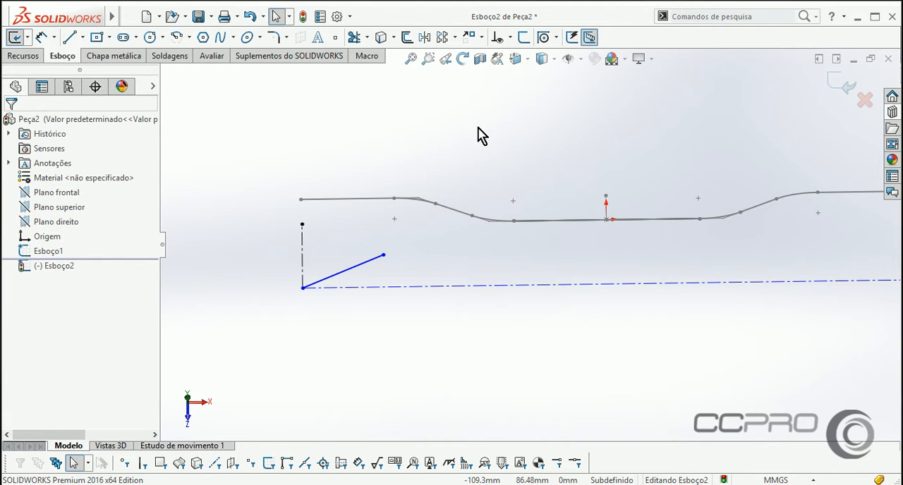
Dimension the inclined line's length as 100 mm.
key(ctrl+5)
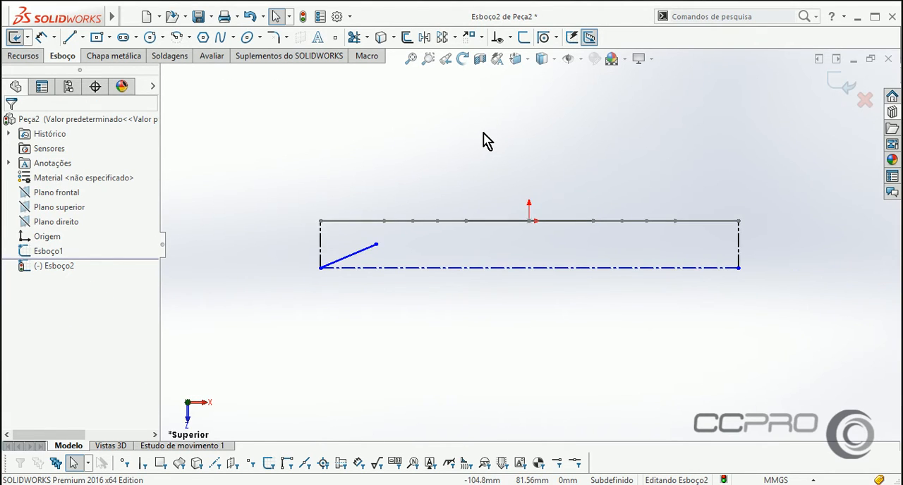
right_drag(414, 156, 426, 131)
scroll(367, 268, down, 2)
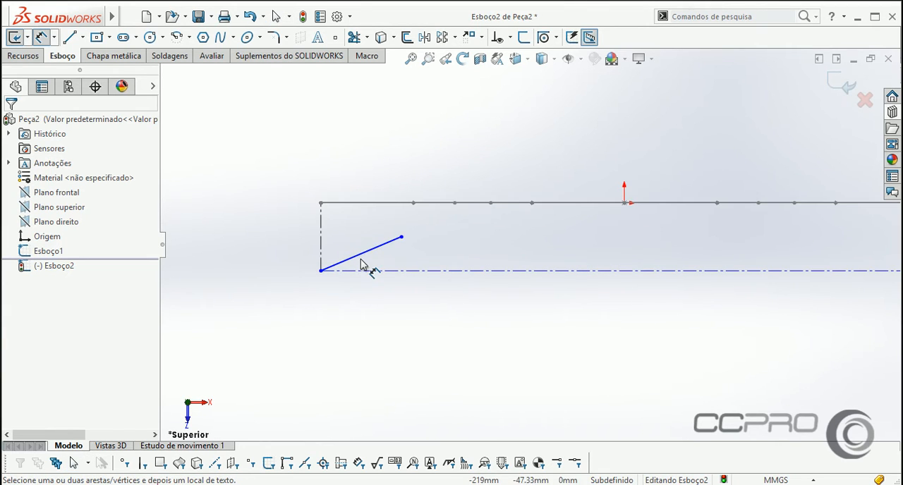
click(369, 251)
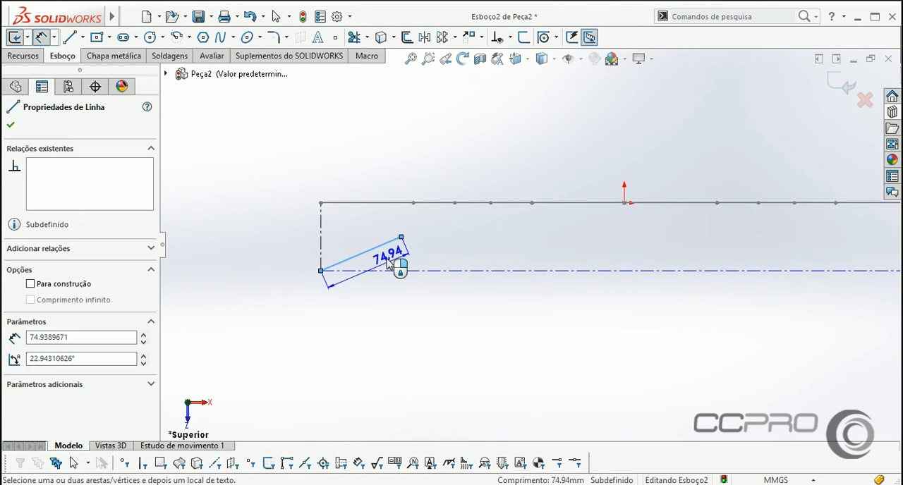
click(403, 303)
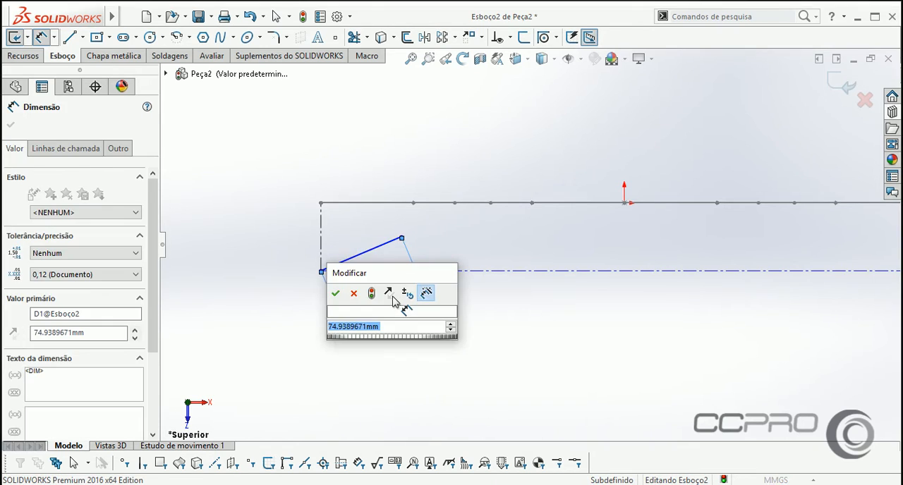
text(100)
key(Return)
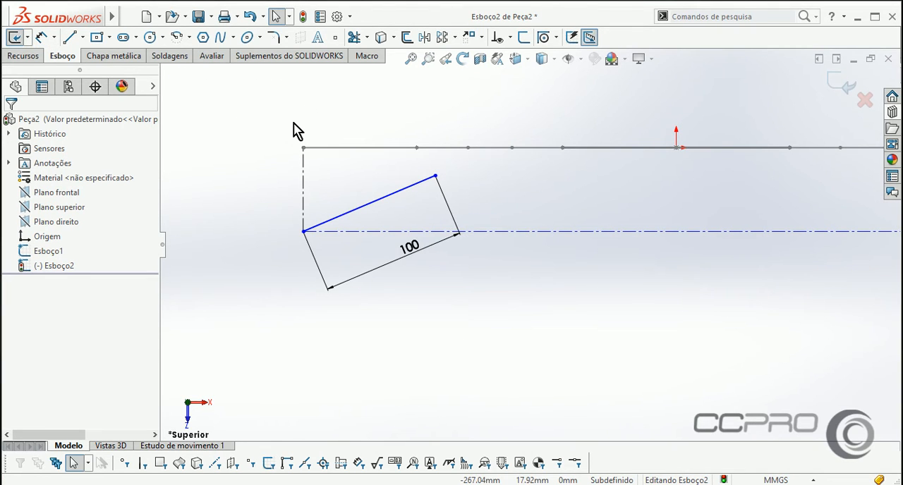
Dimension the angle between the inclined line and the long horizontal centerline as 15°.
drag(435, 174, 438, 172)
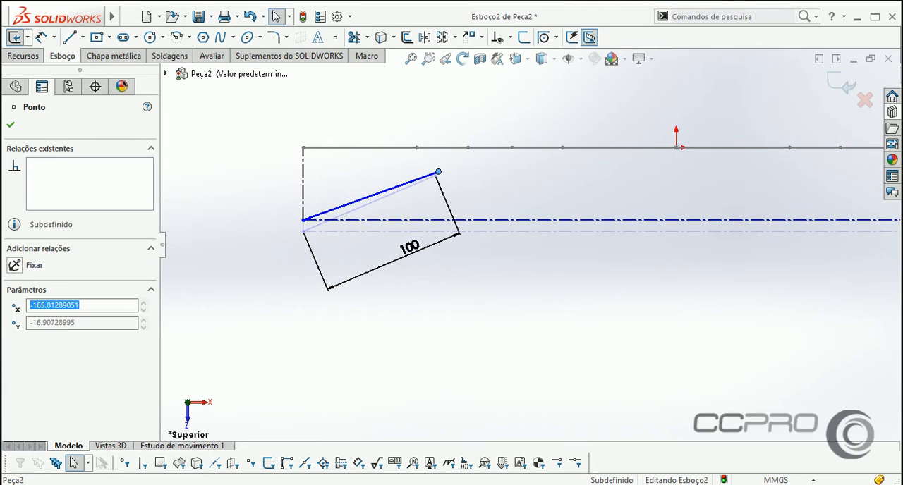
click(312, 127)
right_drag(233, 203, 242, 99)
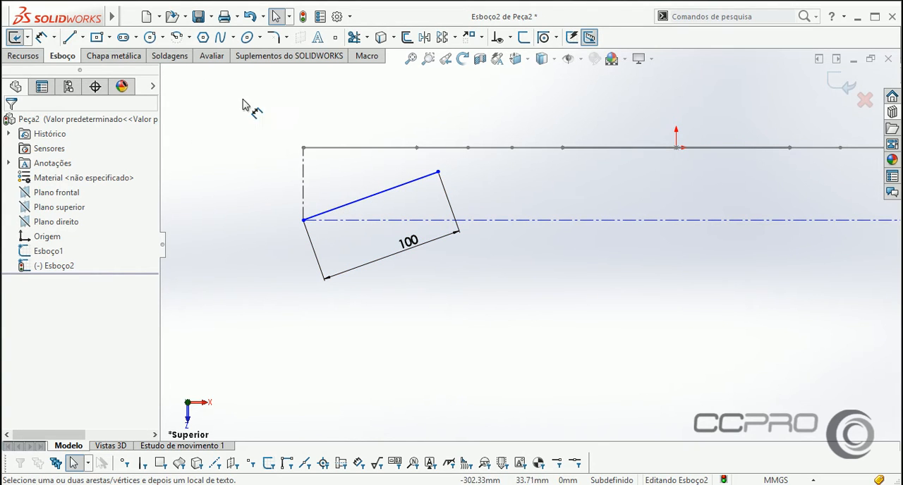
click(361, 202)
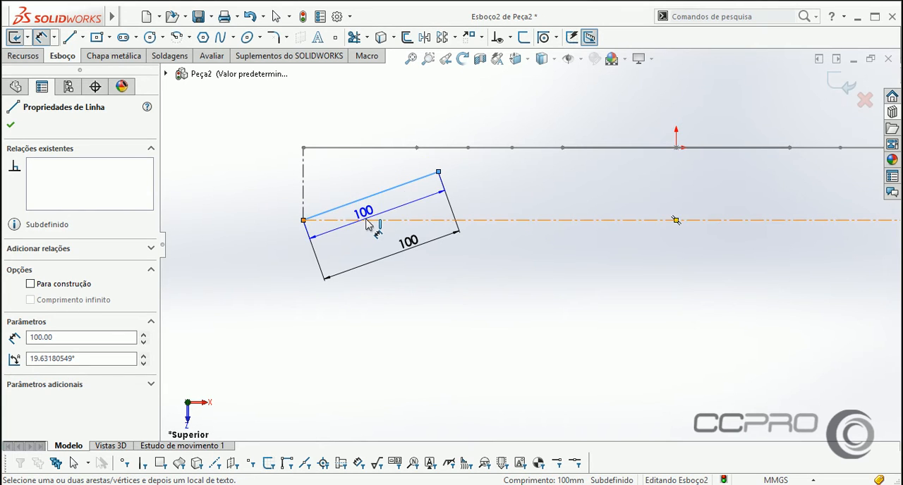
click(395, 220)
click(404, 217)
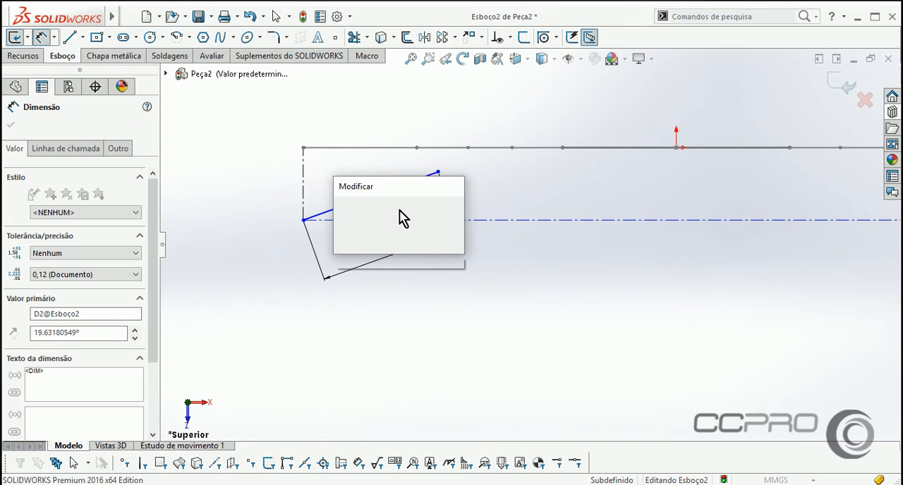
key(Return)
right_click(489, 108)
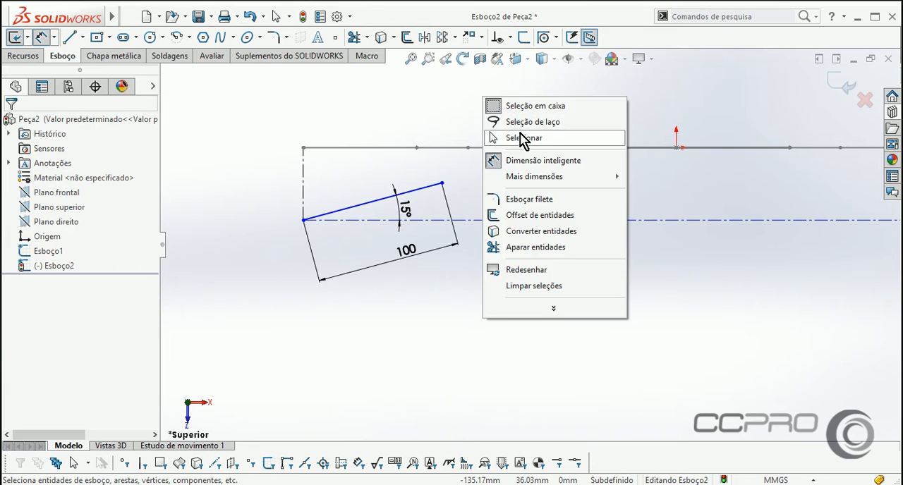
click(503, 137)
Sketch a short centerline from the inclined line's inner endpoint toward the nearby bend of the first path sketch.
mouse_move(556, 233)
middle_down()
mouse_move(514, 212)
mouse_move(512, 155)
mouse_move(490, 162)
middle_up()
right_drag(513, 219, 492, 186)
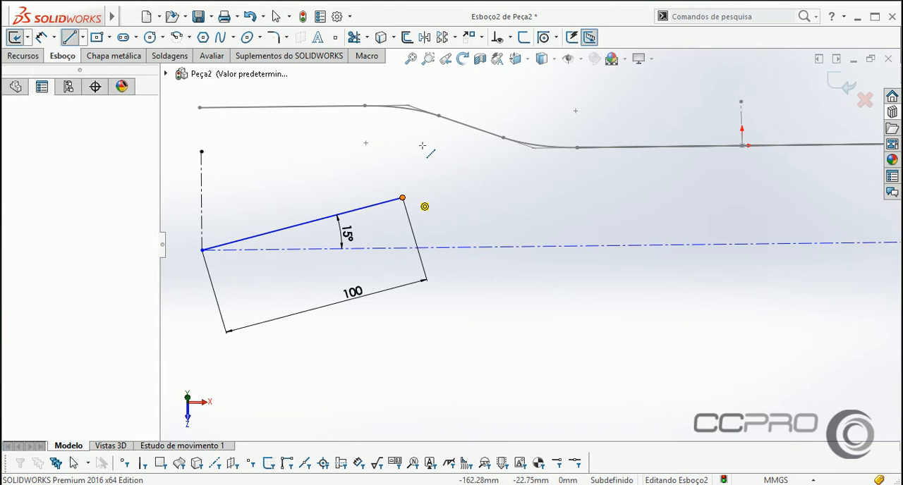
click(404, 197)
right_click(426, 137)
click(474, 143)
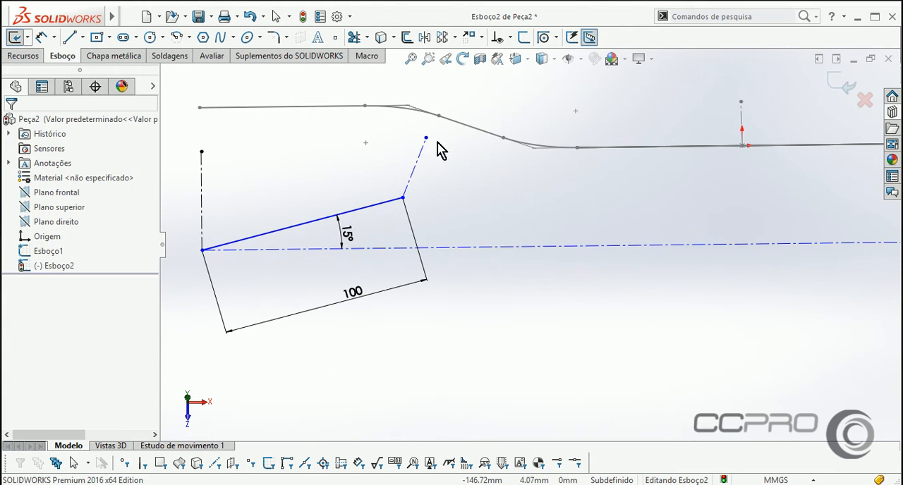
Make the short centerline's free endpoint coincident with the virtual corner point of the first path sketch's nearby bend.
click(426, 137)
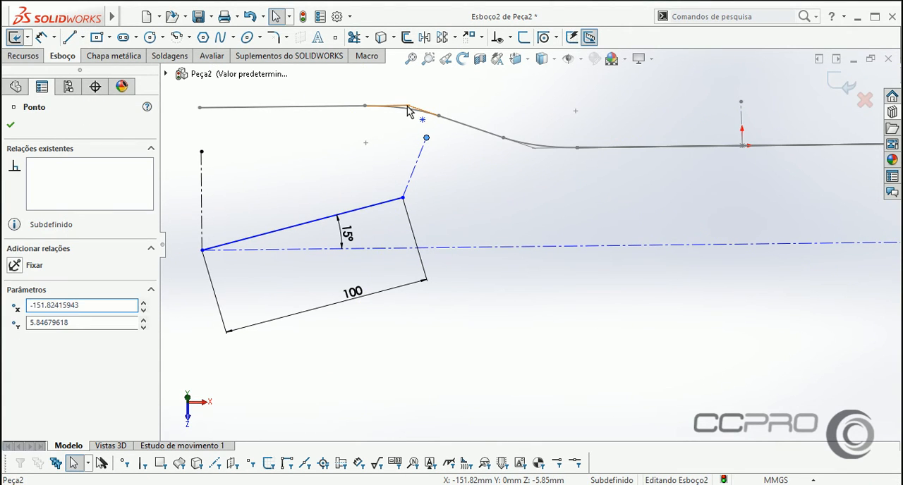
ctrl+click(407, 107)
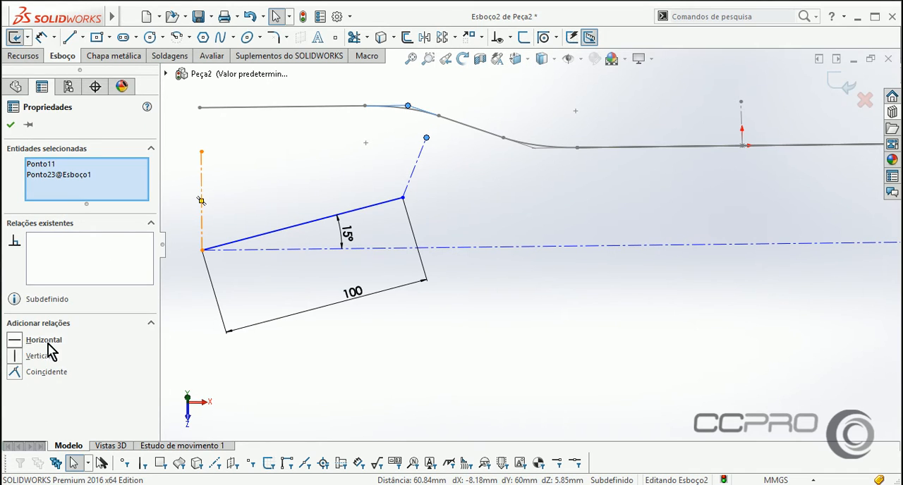
click(40, 378)
click(480, 189)
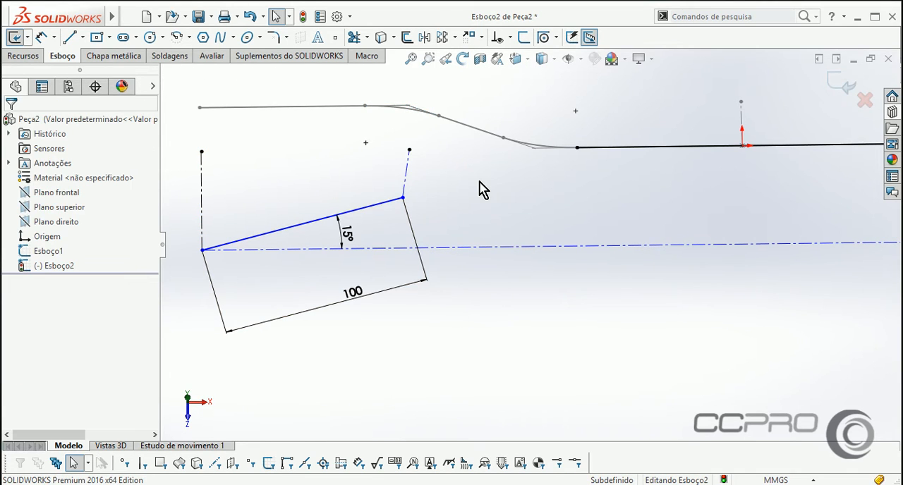
Move the inclined line's inner endpoint closer to the first path sketch, viewing the sketch plane straight on.
key(ctrl+5)
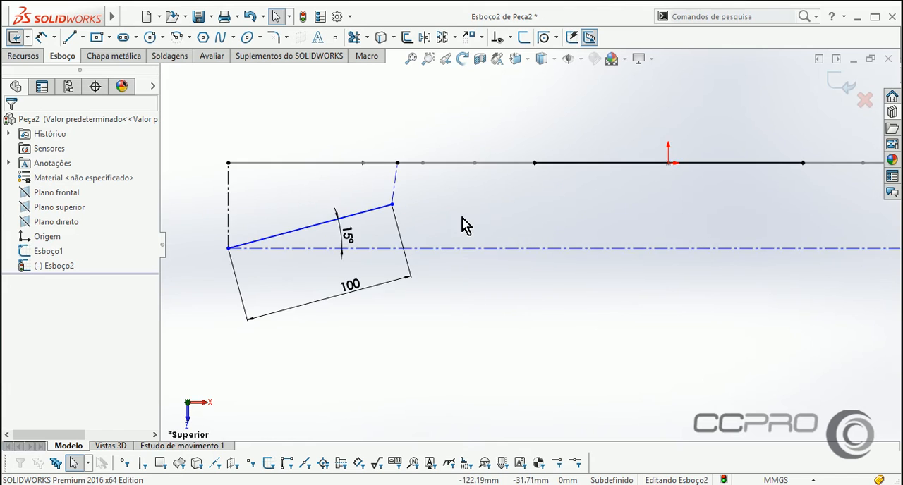
drag(382, 204, 382, 176)
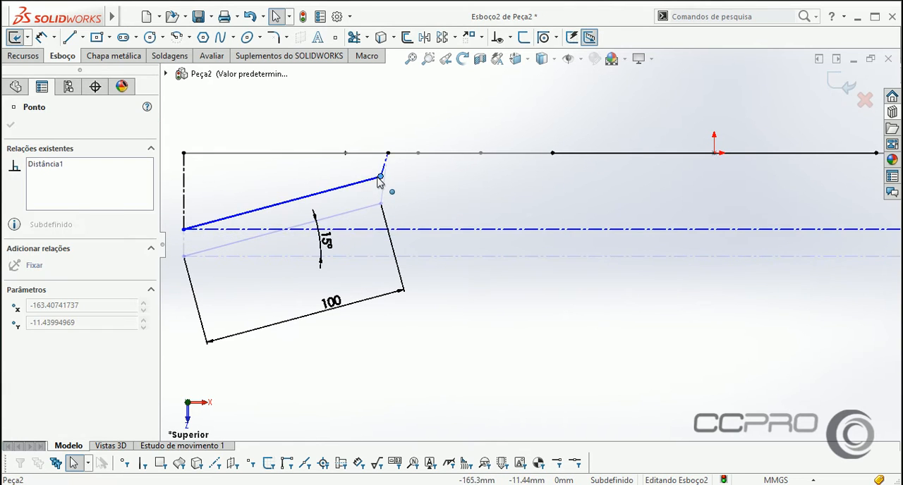
click(272, 113)
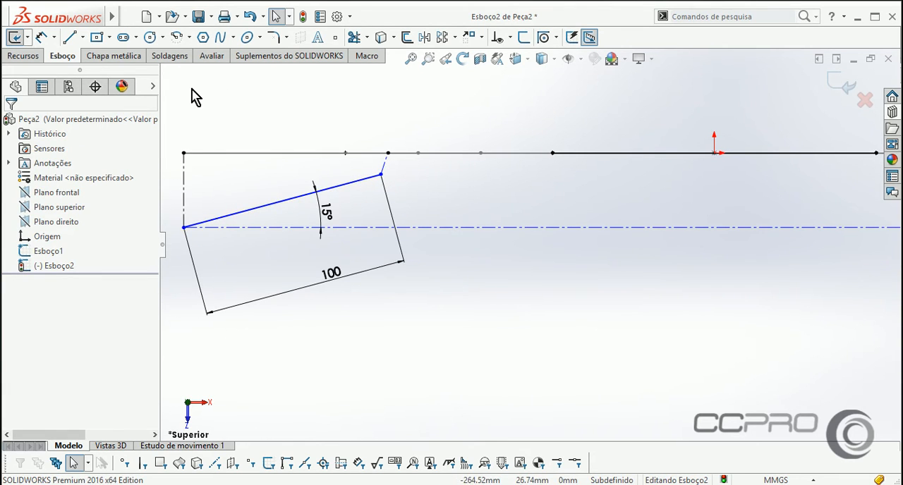
Sketch a tangent arc from the inclined line's inner endpoint to the left endpoint of the converted central line.
click(163, 38)
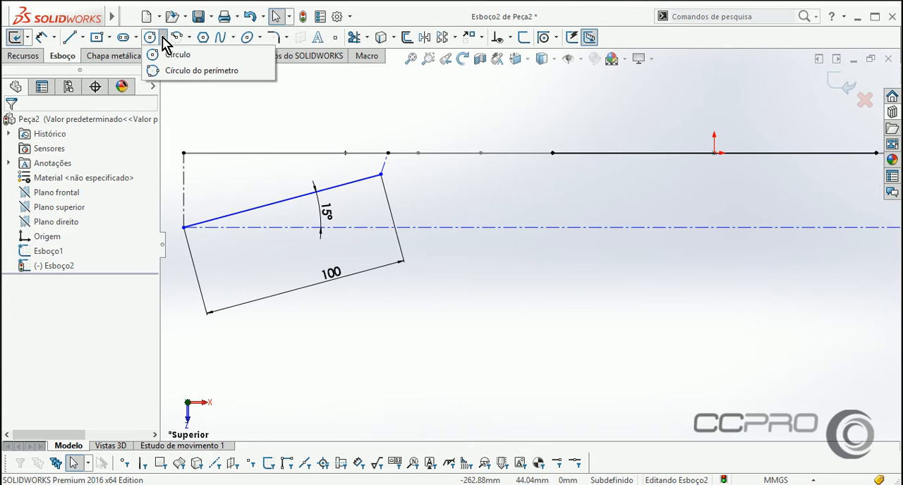
click(189, 38)
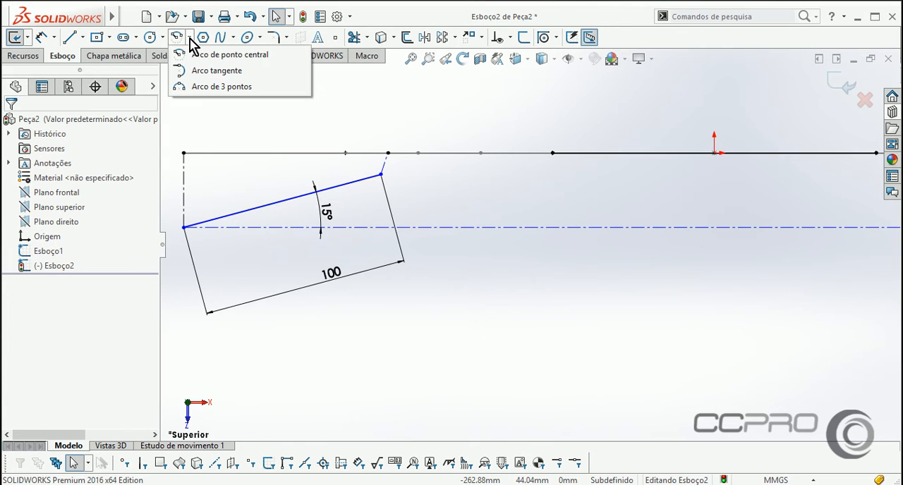
click(201, 72)
click(381, 174)
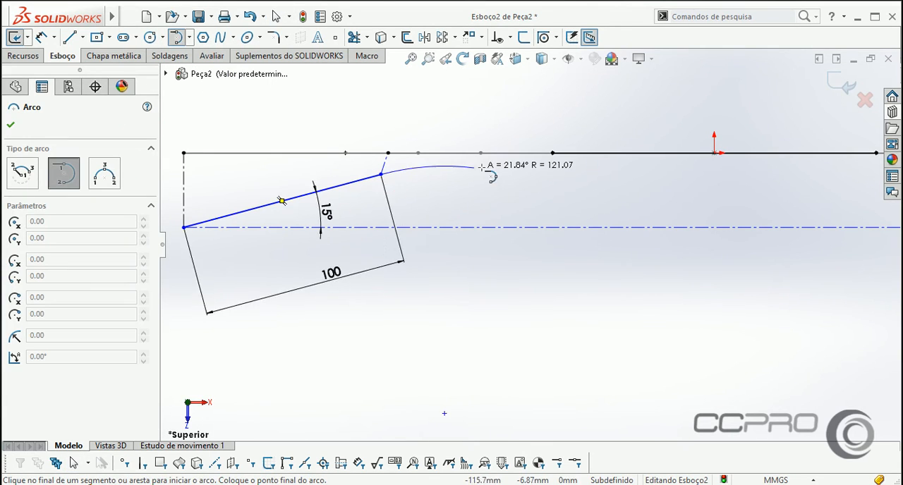
click(552, 152)
right_click(550, 111)
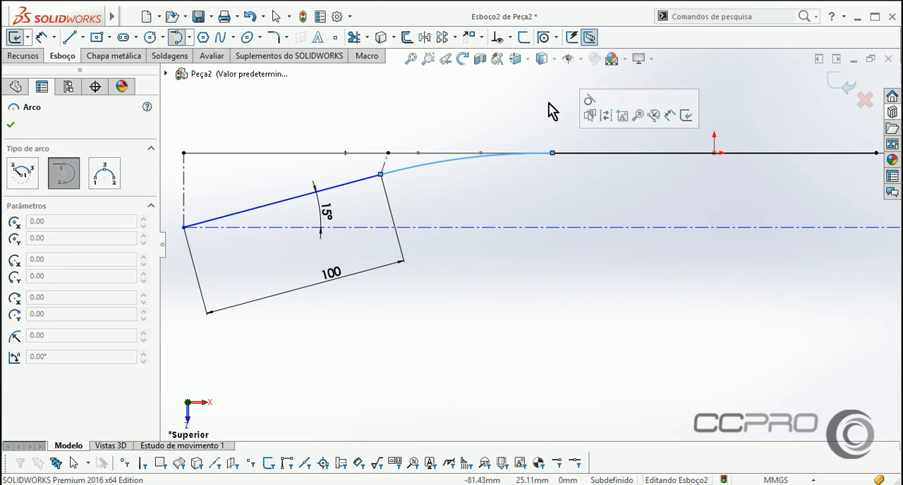
click(569, 112)
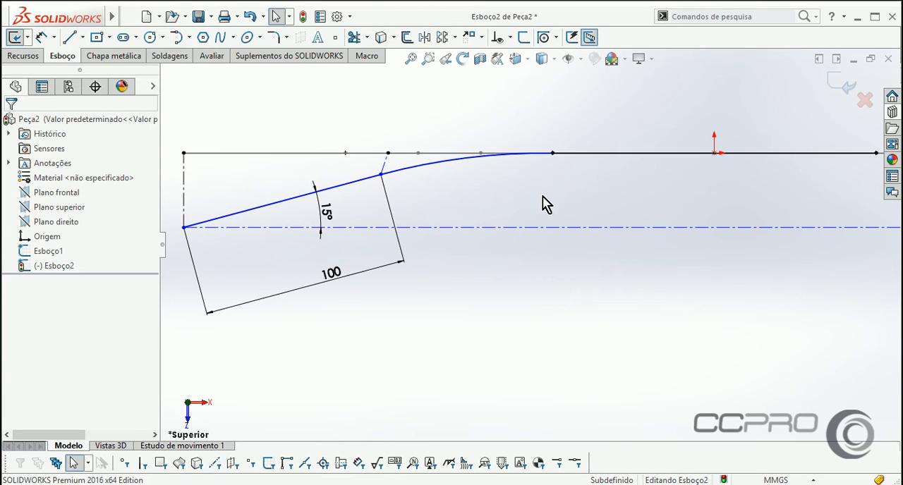
Make the arc tangent to the converted central horizontal line.
click(504, 163)
ctrl+click(579, 158)
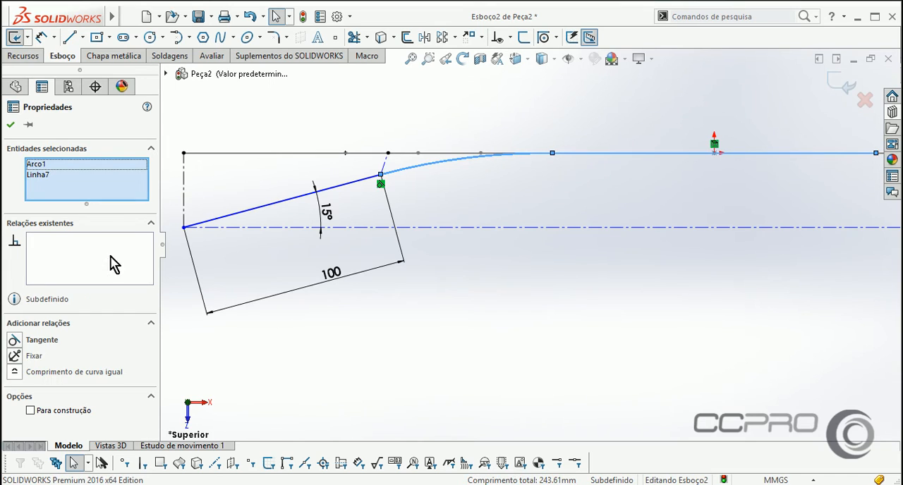
click(32, 341)
click(500, 243)
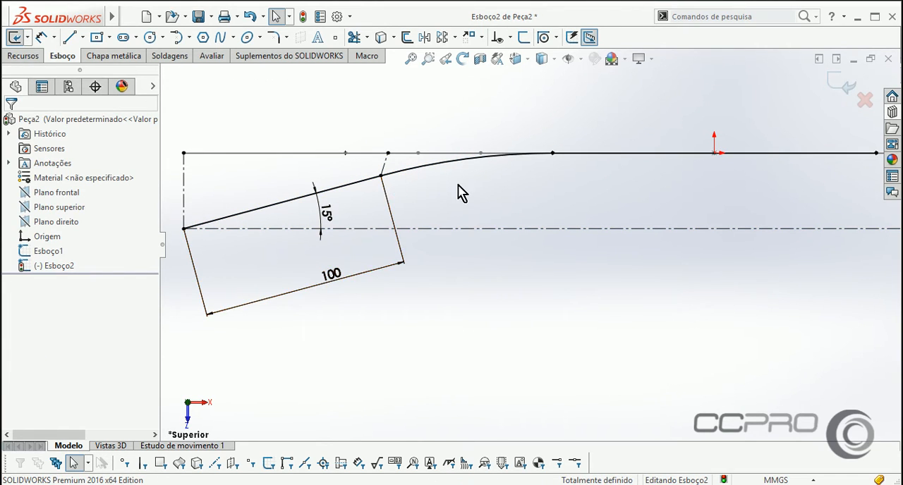
Delete the short centerline between the arc's start point and the first path sketch.
click(384, 171)
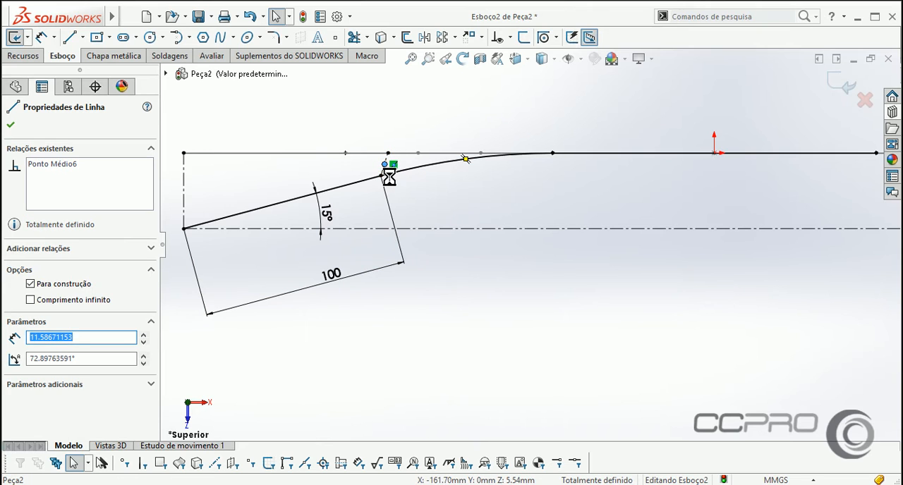
key(Delete)
click(530, 258)
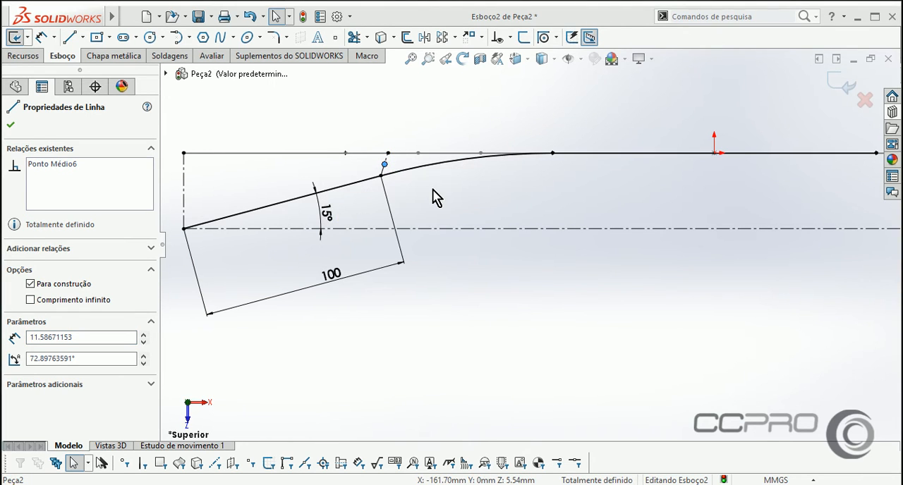
click(422, 192)
scroll(381, 171, down, 2)
click(379, 172)
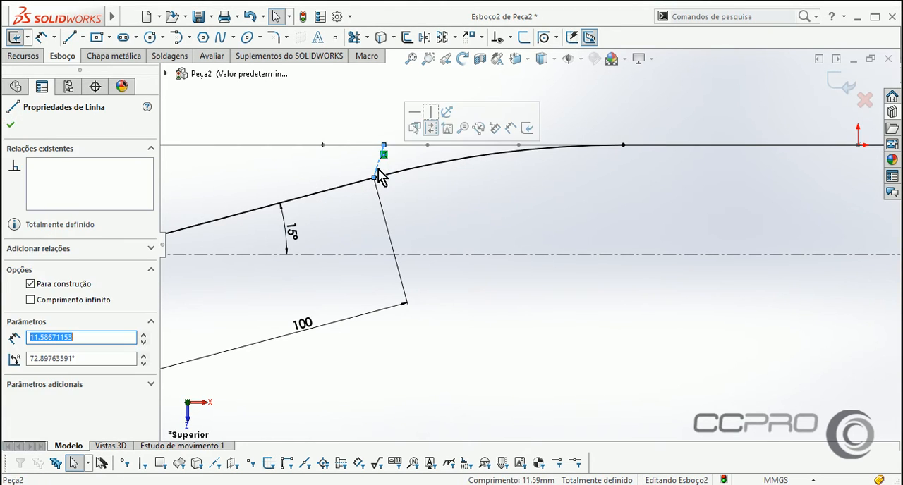
key(Delete)
Try to trim the converted central line to the right of the origin, and undo the trim.
scroll(437, 215, up, 1)
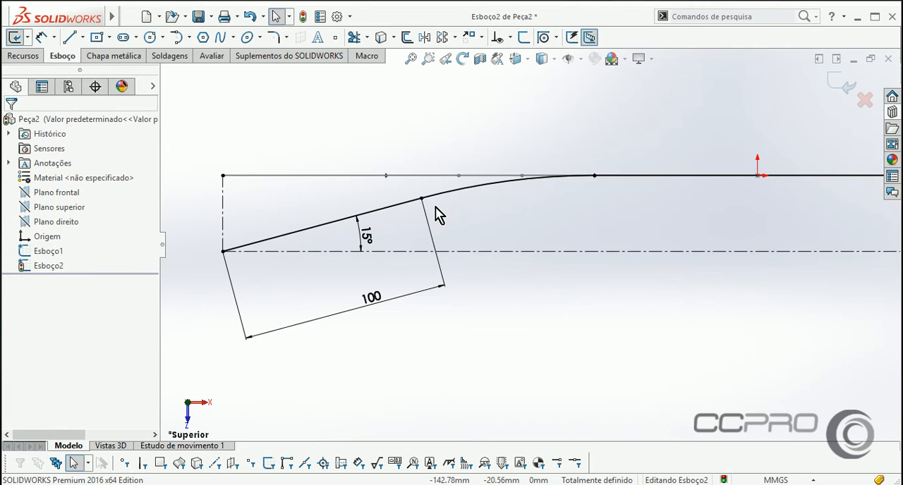
scroll(437, 215, up, 1)
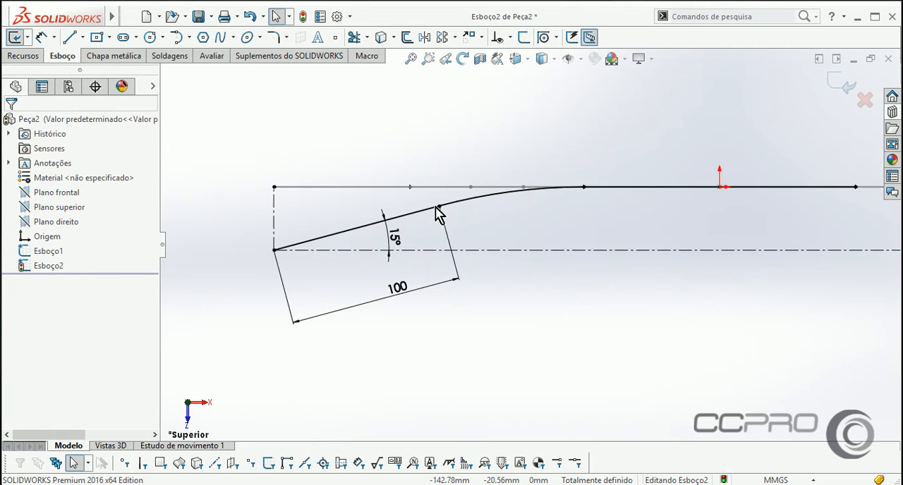
scroll(502, 230, up, 1)
scroll(630, 236, up, 1)
scroll(706, 248, up, 1)
scroll(705, 248, down, 2)
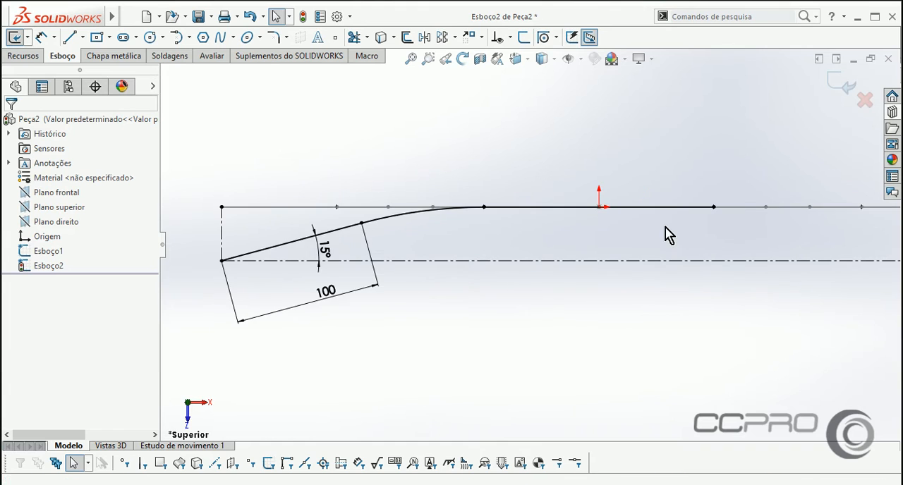
click(354, 37)
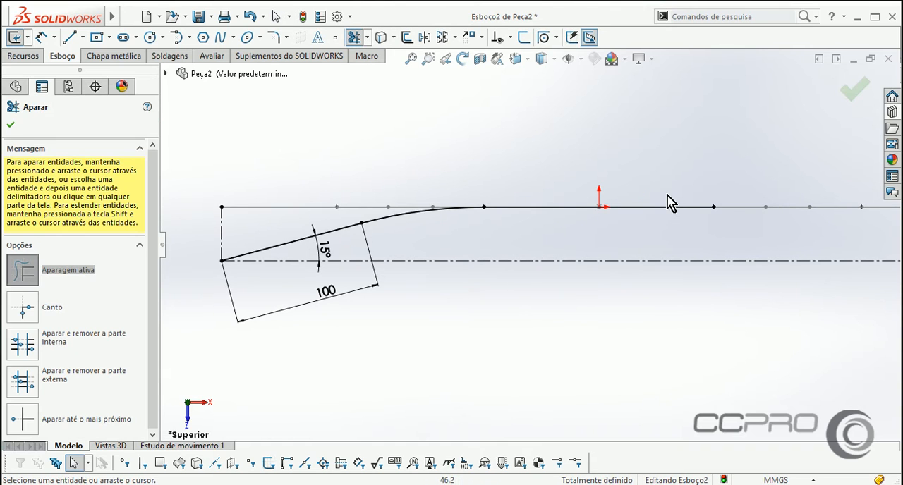
drag(667, 204, 665, 231)
right_click(541, 148)
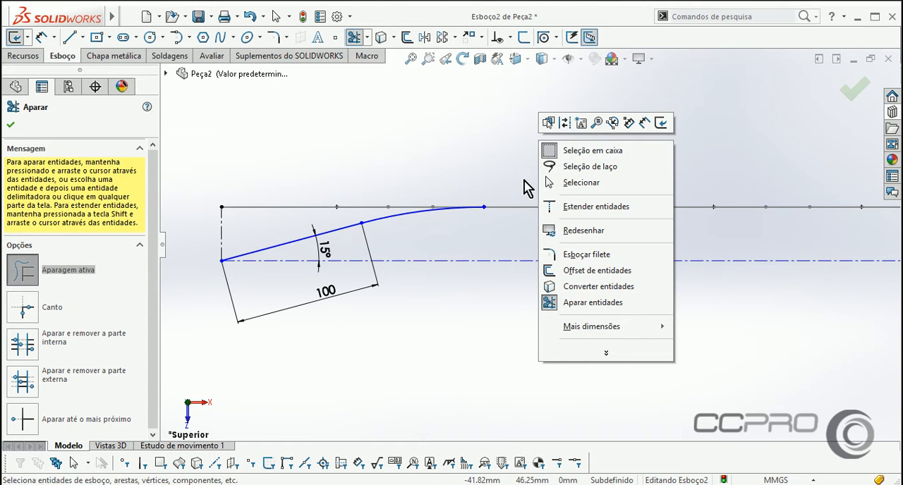
click(492, 161)
click(249, 17)
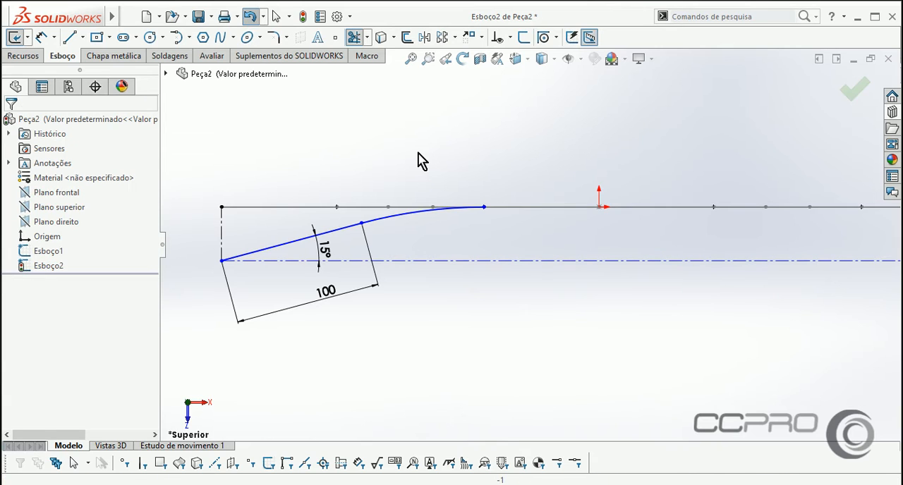
Sketch a vertical centerline about 37 mm long from the origin down to the long horizontal centerline.
click(82, 38)
click(90, 69)
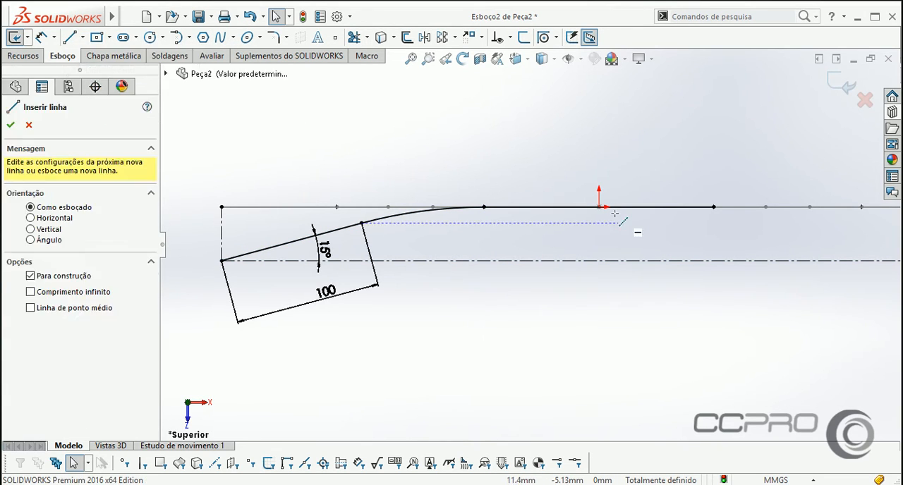
click(598, 207)
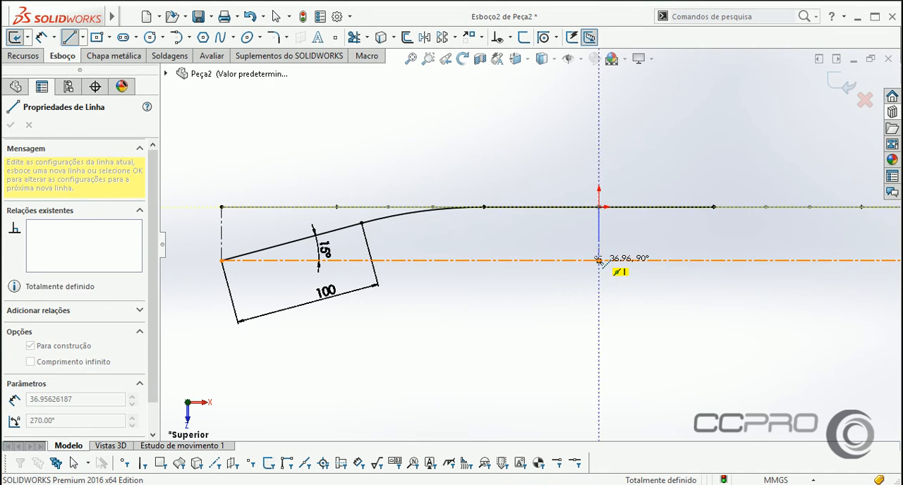
click(598, 261)
right_click(681, 160)
click(696, 164)
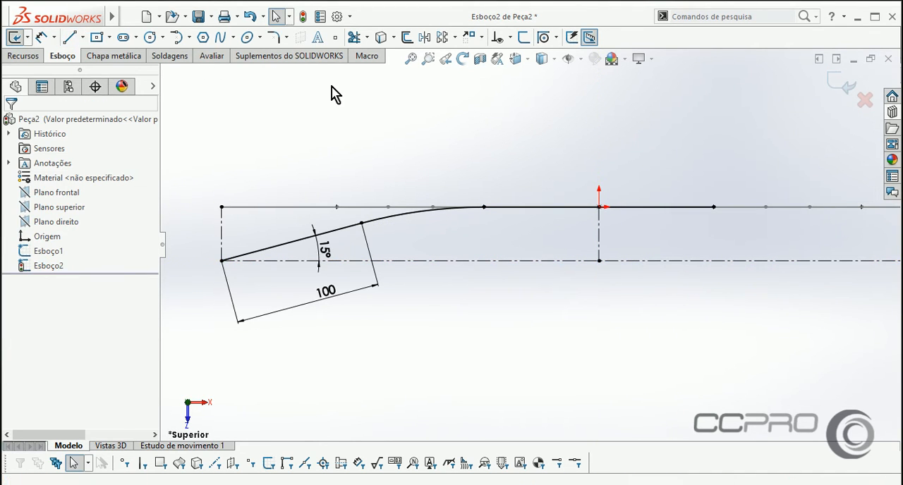
Trim the converted central line's portion to the right of the vertical centerline at the origin.
click(354, 38)
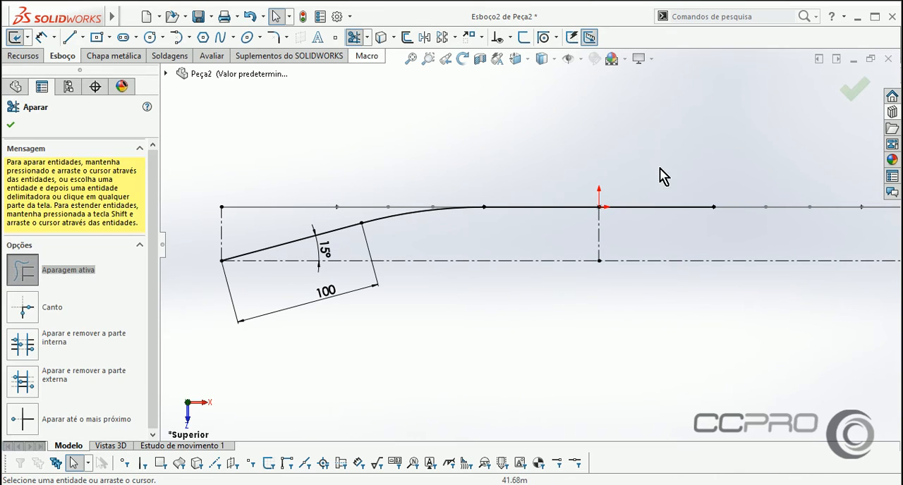
right_click(523, 138)
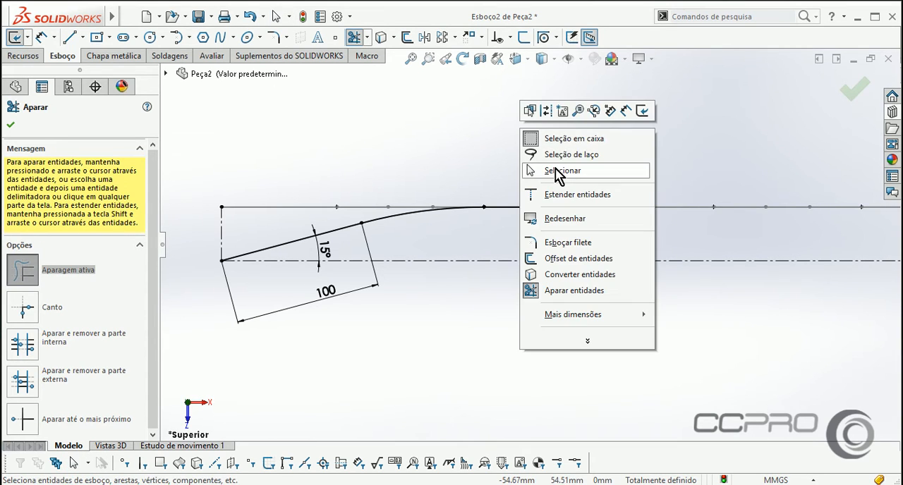
click(528, 174)
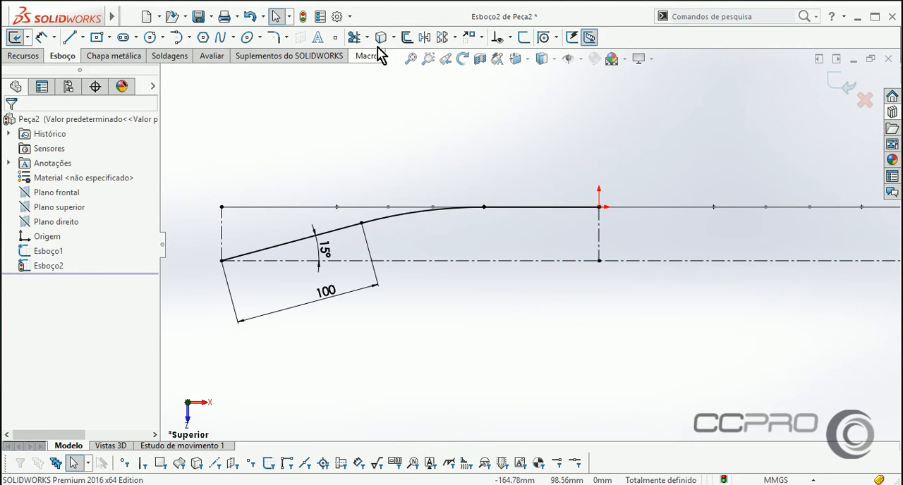
Mirror the angled line, the arc and the central line about the vertical centerline at the origin, and close the sketch.
click(425, 38)
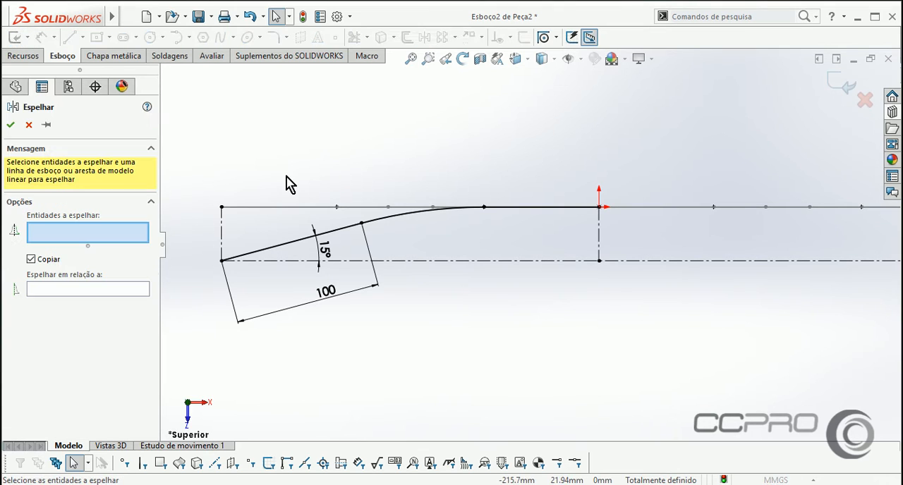
click(263, 254)
click(388, 223)
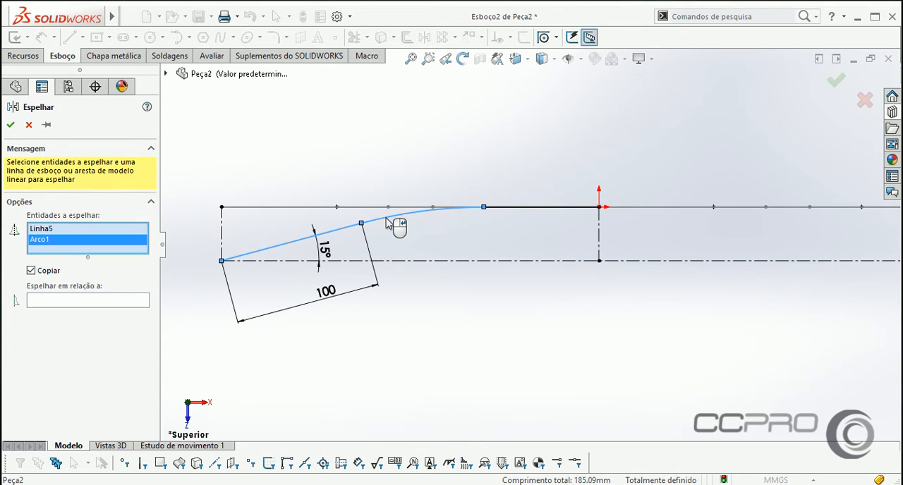
click(529, 208)
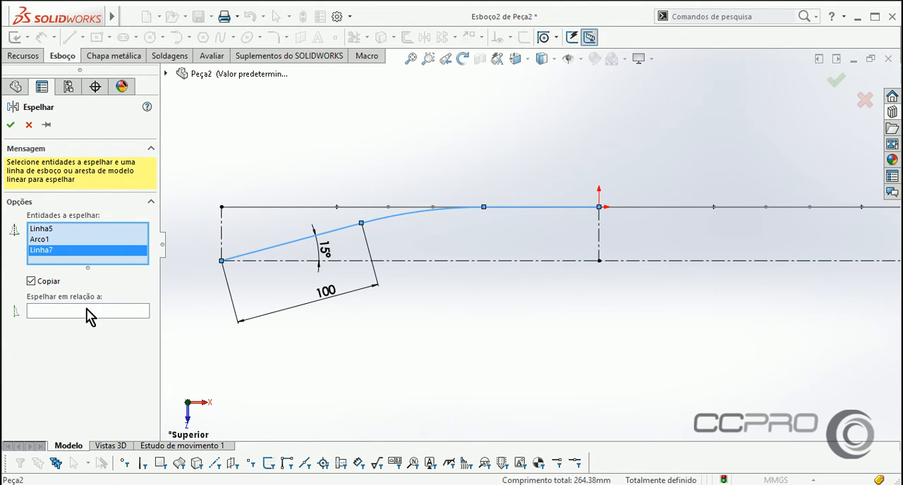
click(89, 313)
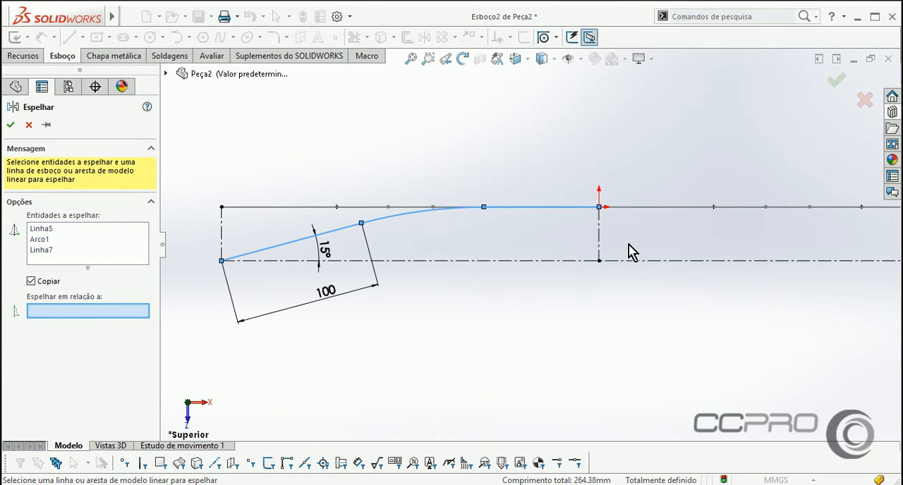
click(599, 237)
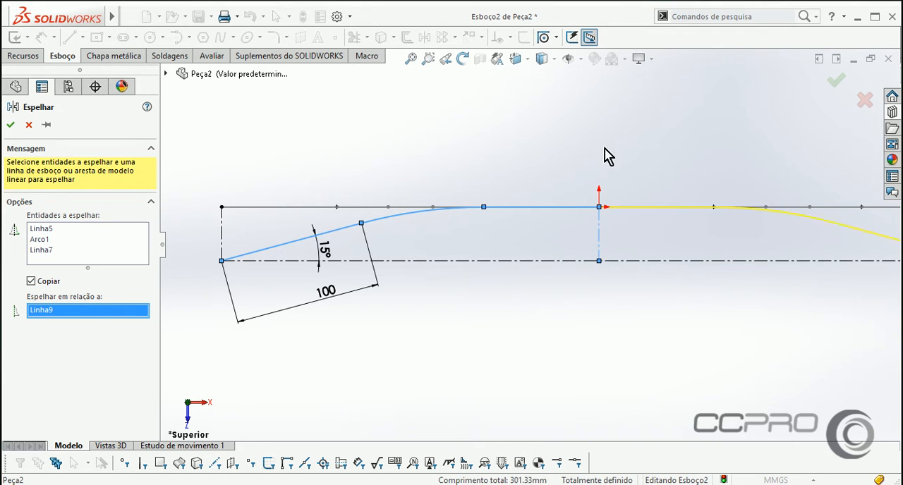
click(825, 84)
mouse_move(584, 314)
middle_down()
mouse_move(579, 188)
mouse_move(550, 195)
mouse_move(609, 155)
mouse_move(679, 215)
mouse_move(826, 221)
middle_up()
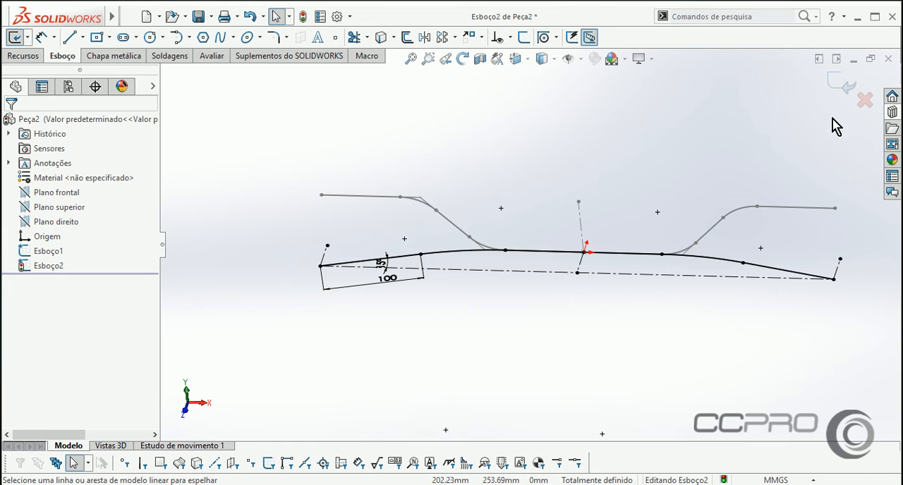
click(836, 91)
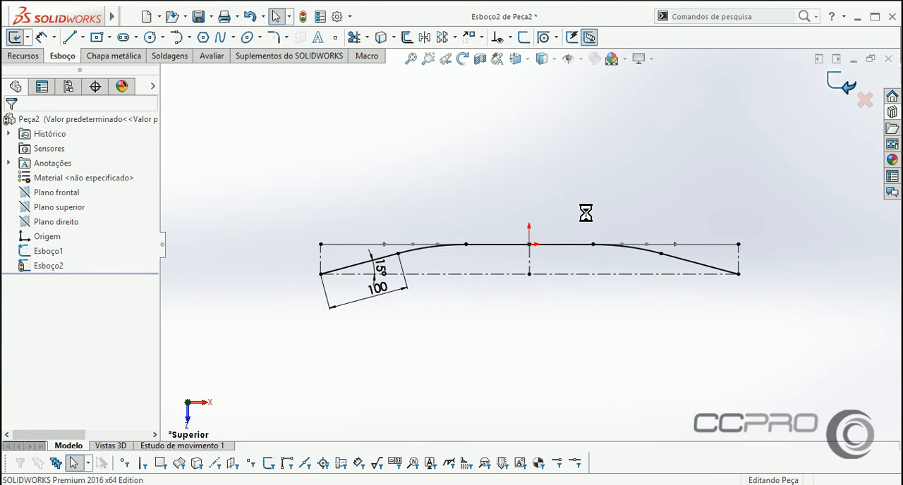
Create a projected curve by projecting the front-plane path sketch onto the top-plane path sketch with the sketch-on-sketch type.
click(487, 310)
mouse_move(487, 311)
middle_down()
mouse_move(556, 296)
mouse_move(548, 191)
mouse_move(526, 177)
mouse_move(526, 219)
mouse_move(536, 191)
mouse_move(514, 217)
mouse_move(521, 184)
mouse_move(526, 220)
mouse_move(491, 191)
mouse_move(502, 204)
mouse_move(451, 243)
mouse_move(491, 187)
mouse_move(492, 196)
middle_up()
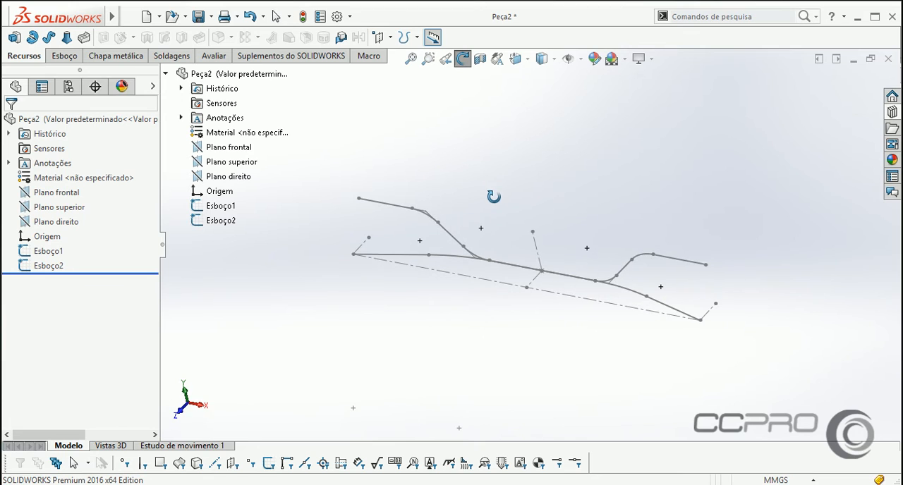
mouse_move(89, 22)
click(204, 17)
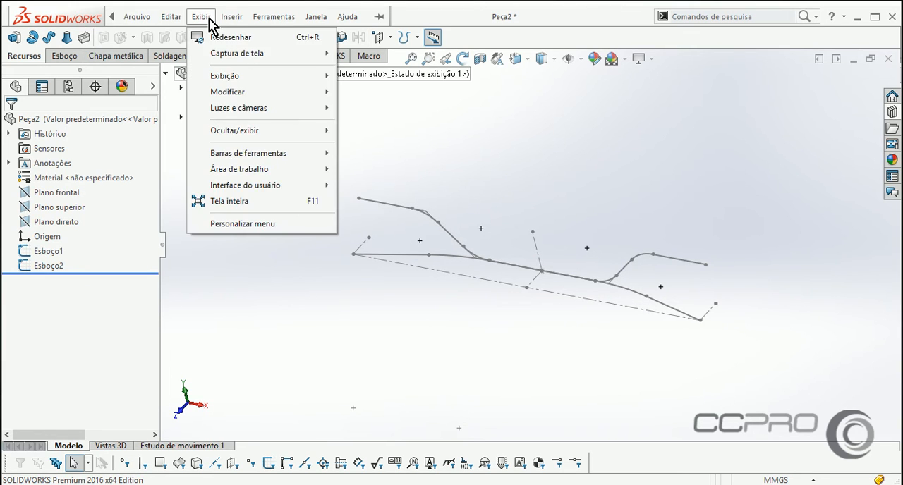
mouse_move(343, 185)
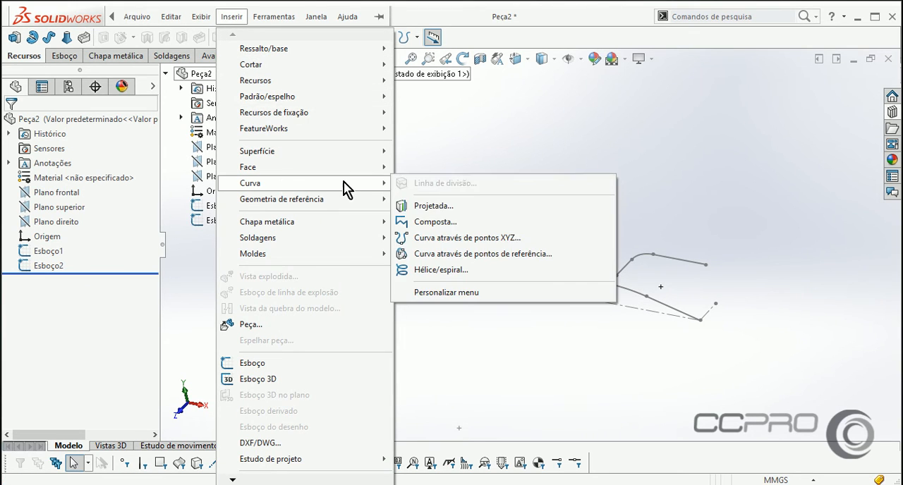
click(468, 214)
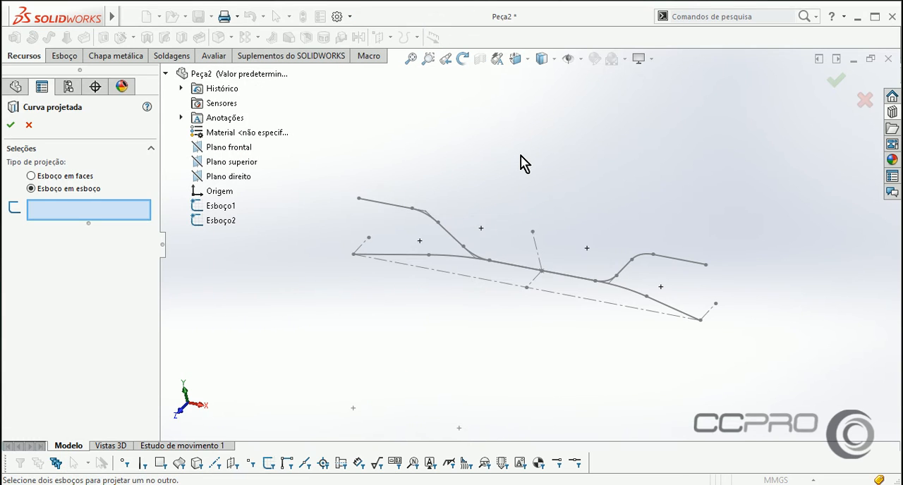
click(450, 240)
click(441, 262)
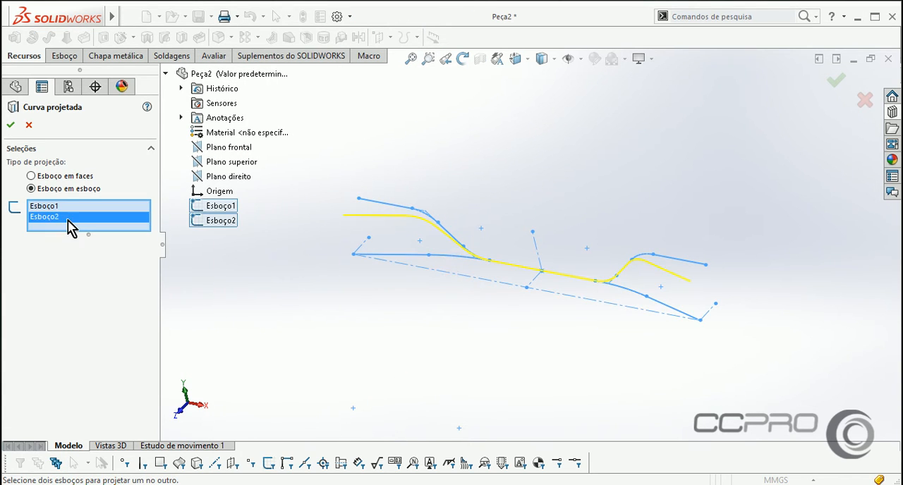
click(12, 124)
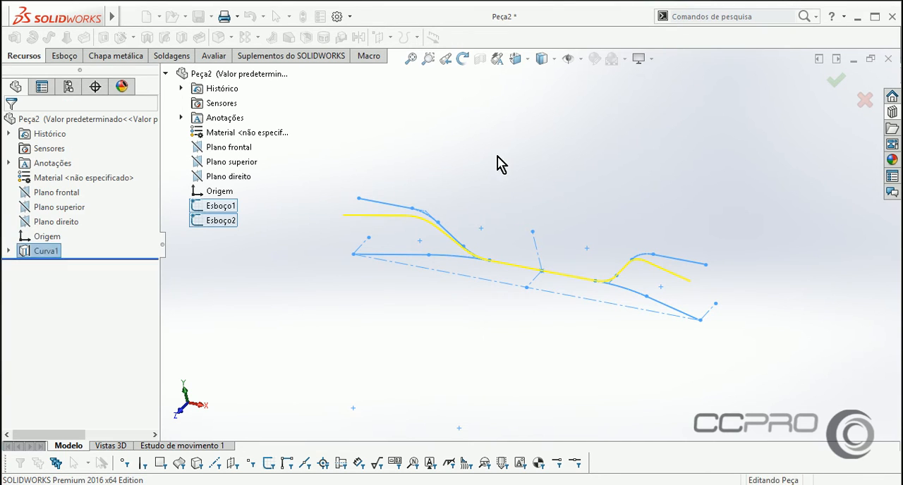
Sweep a 15 mm circular profile along the projected curve as a one-direction thin feature with a 2 mm wall.
mouse_move(444, 162)
middle_down()
mouse_move(493, 180)
mouse_move(452, 169)
mouse_move(466, 210)
middle_up()
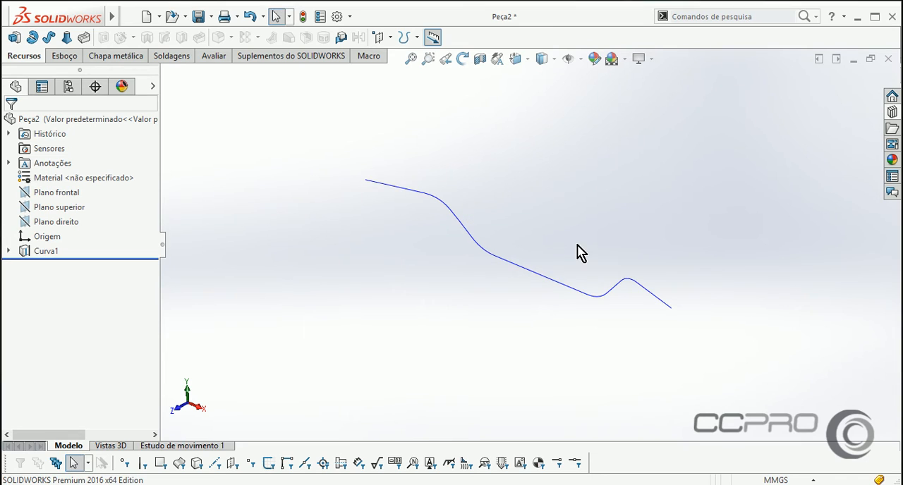
scroll(577, 245, down, 1)
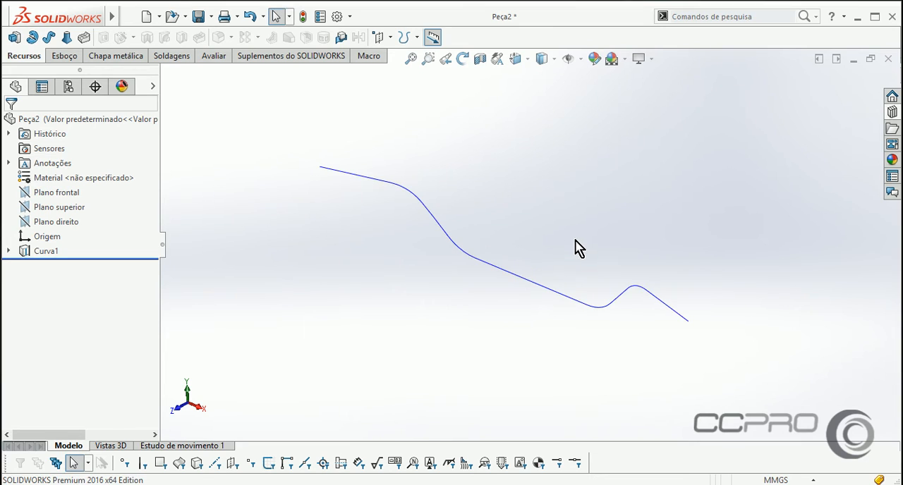
click(50, 39)
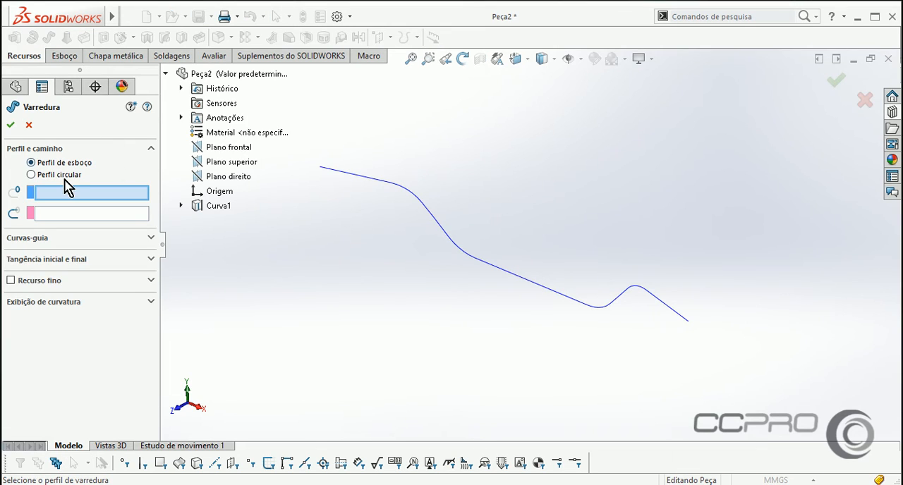
click(31, 174)
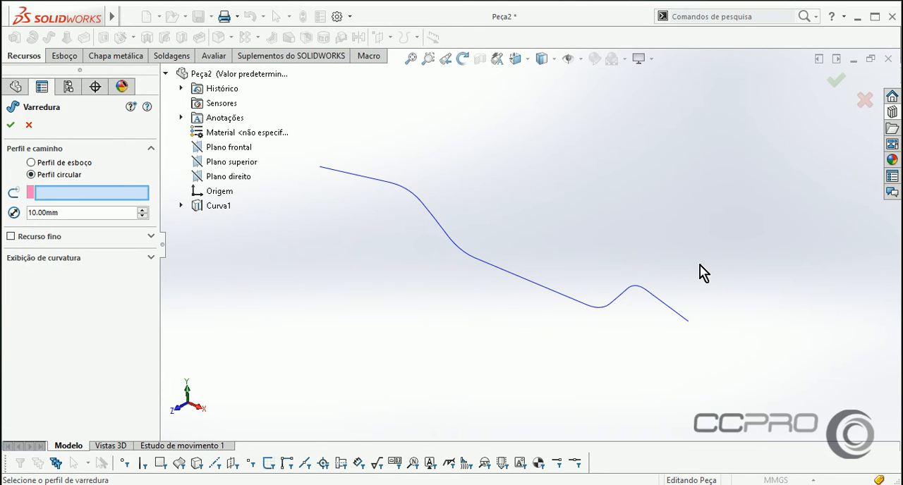
click(670, 315)
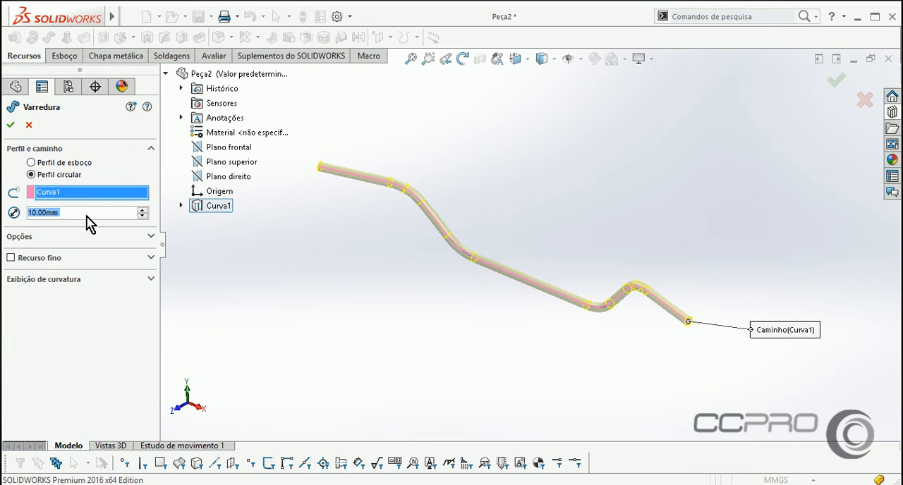
text(25)
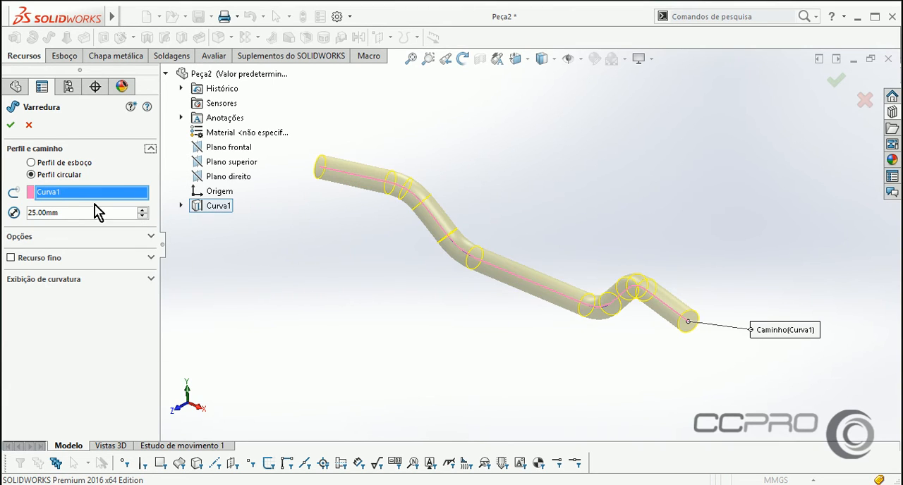
double_click(84, 211)
text(15)
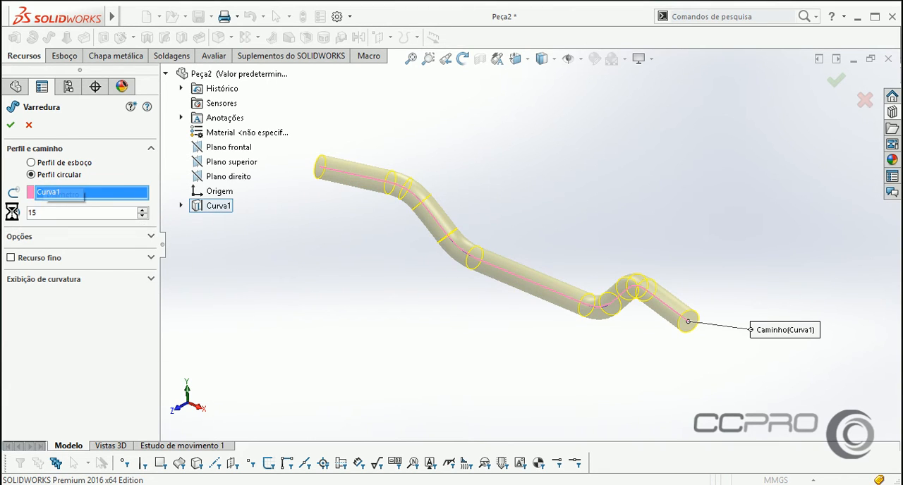
key(Return)
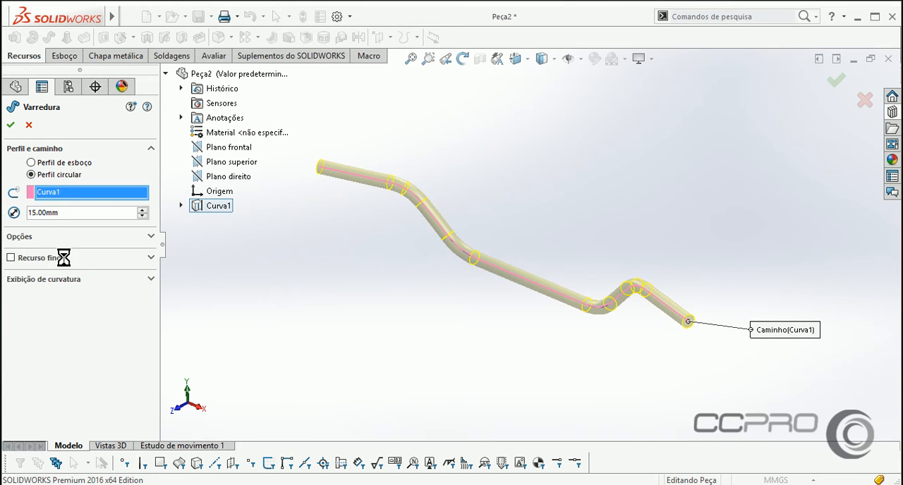
click(63, 258)
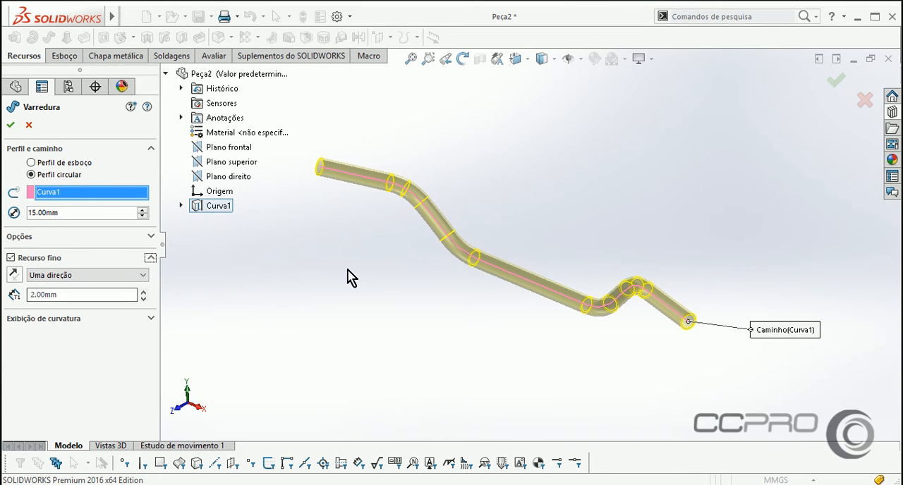
click(11, 124)
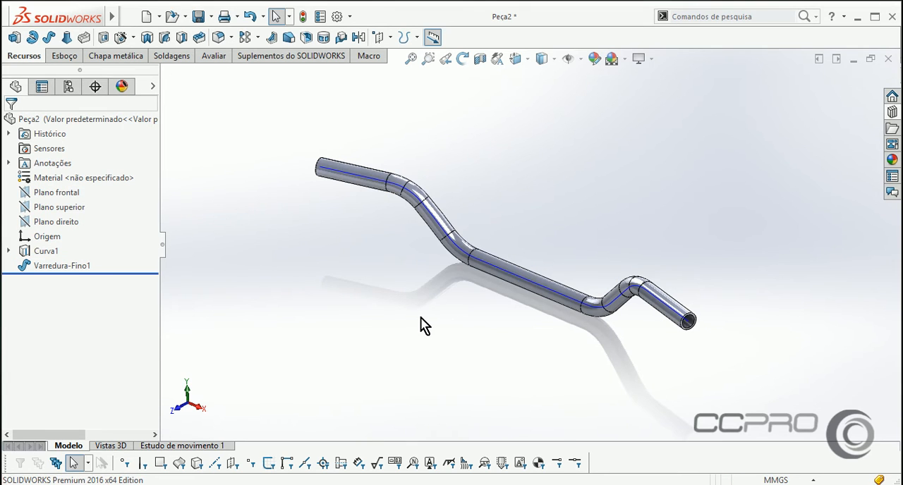
Examine the straight and bent segments of the swept tube from several angles.
middle_drag(421, 324, 486, 312)
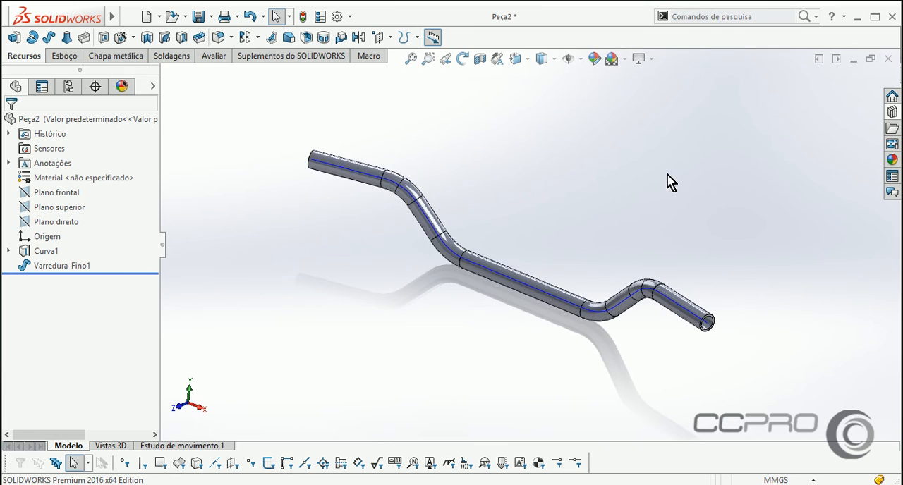
middle_drag(536, 232, 369, 196)
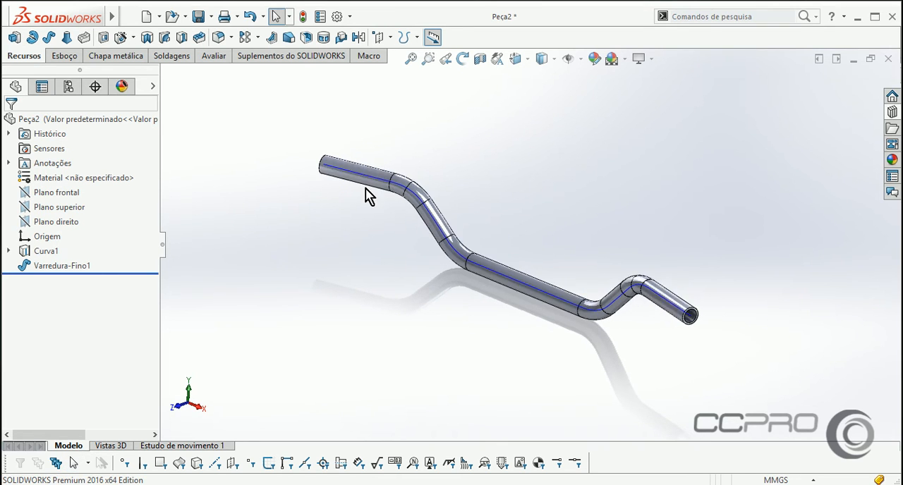
scroll(407, 210, down, 3)
scroll(407, 210, down, 2)
click(375, 160)
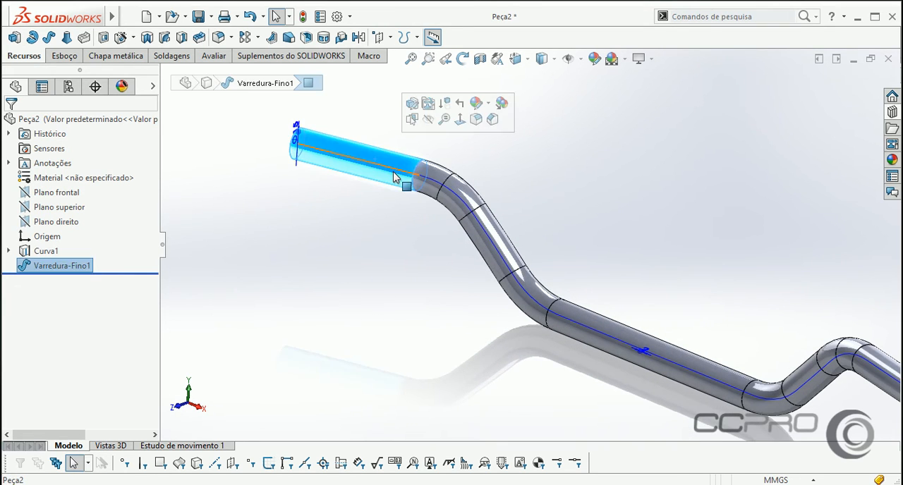
click(433, 182)
click(487, 233)
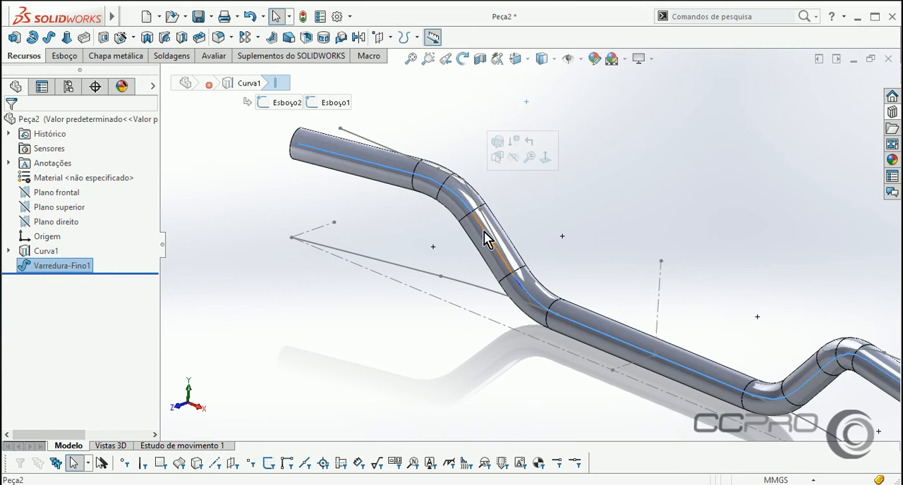
click(503, 251)
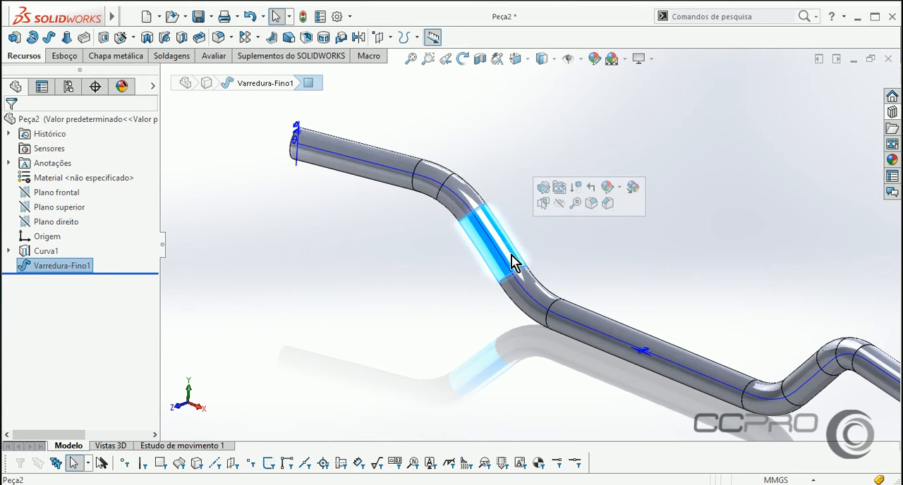
click(596, 327)
scroll(564, 211, up, 3)
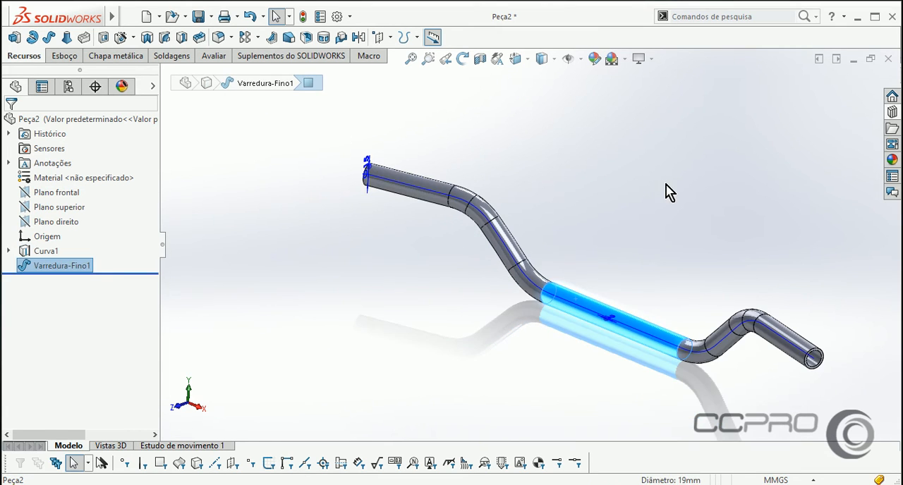
click(726, 303)
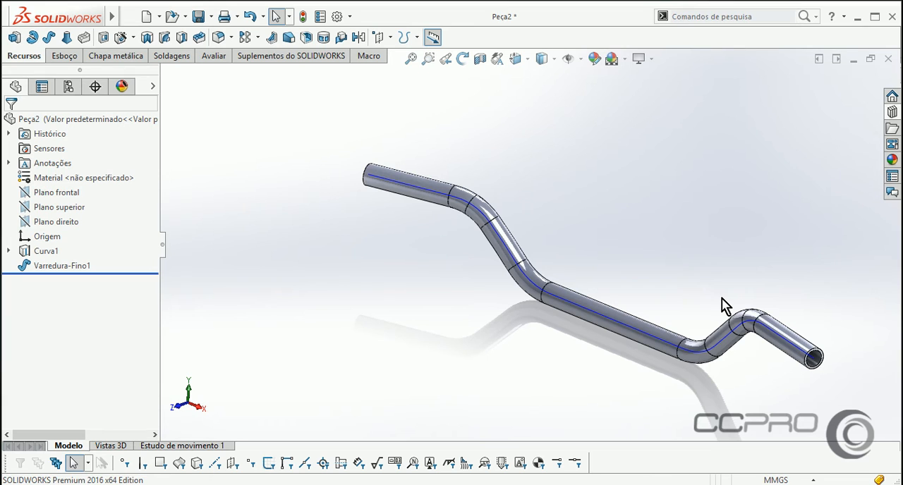
middle_drag(661, 290, 630, 252)
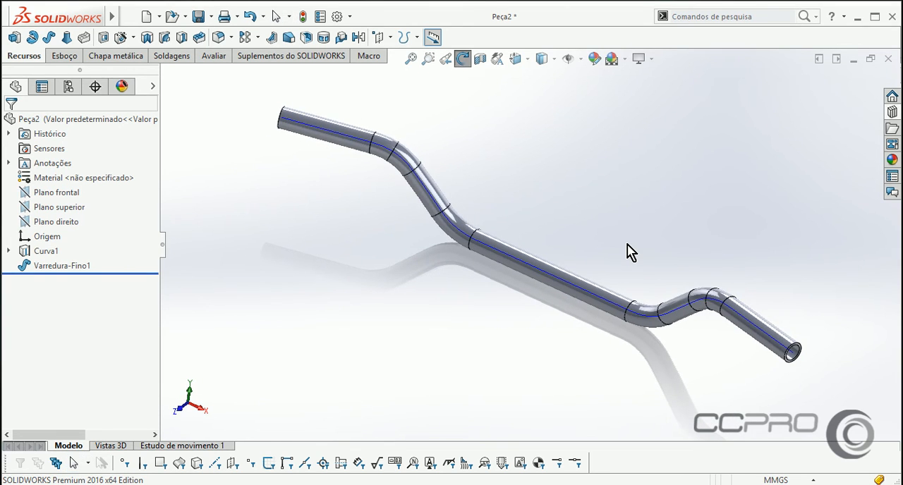
key(Escape)
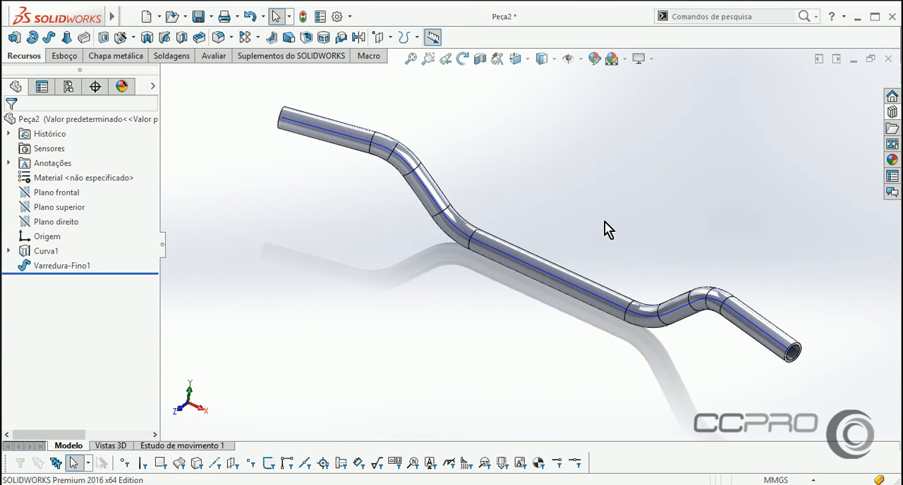
Suppress the thin sweep feature of the tube.
middle_drag(633, 203, 627, 200)
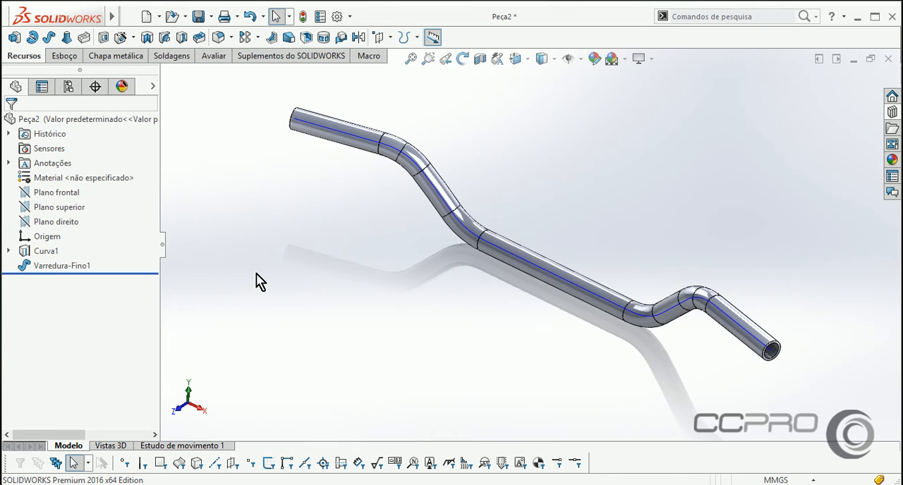
click(67, 266)
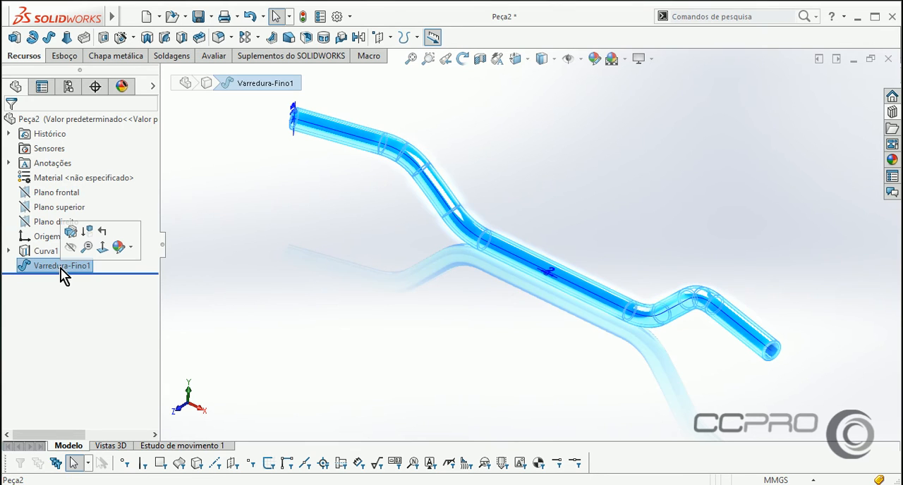
click(92, 238)
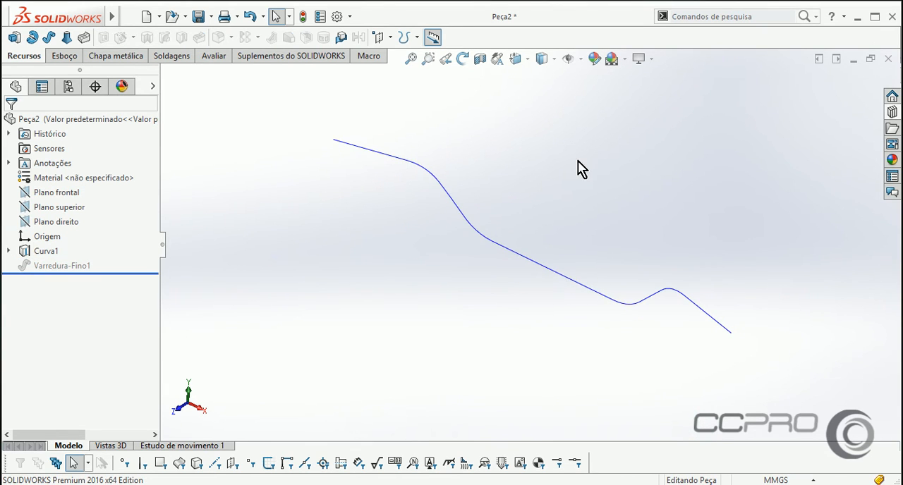
Start a 3D sketch and convert the projected curve into sketch entities.
click(64, 56)
click(26, 36)
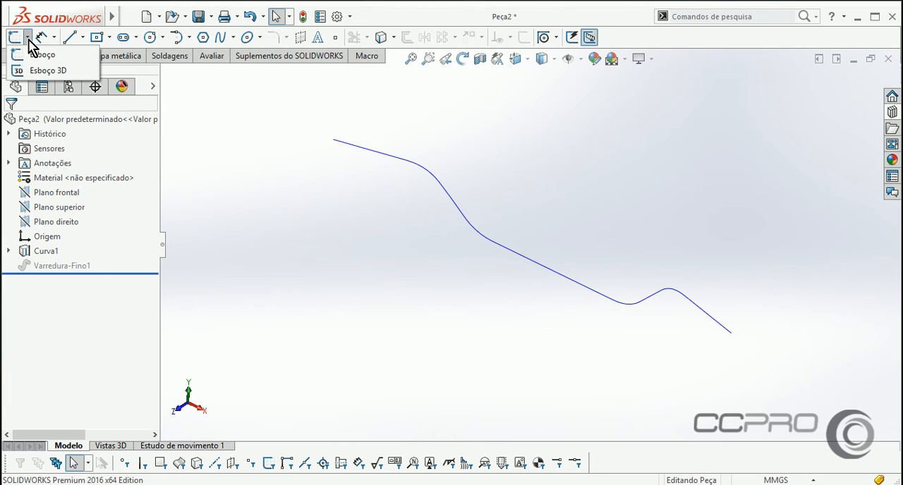
click(41, 70)
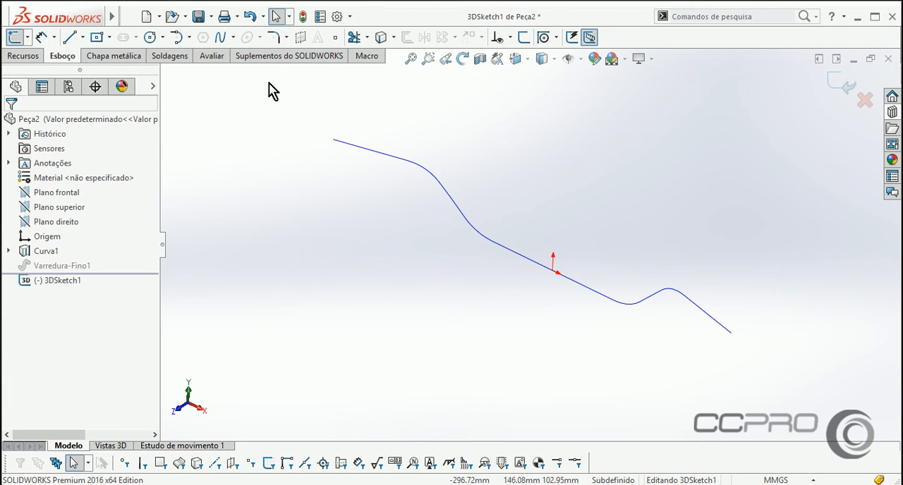
click(45, 252)
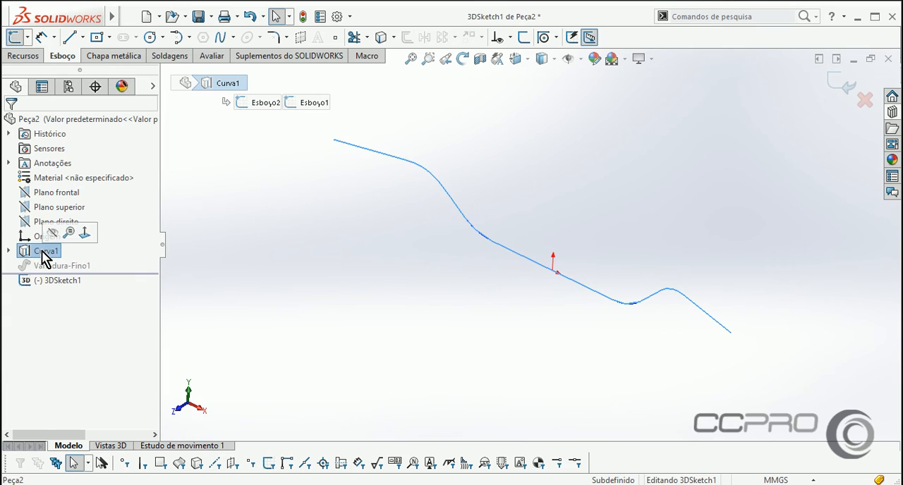
click(379, 38)
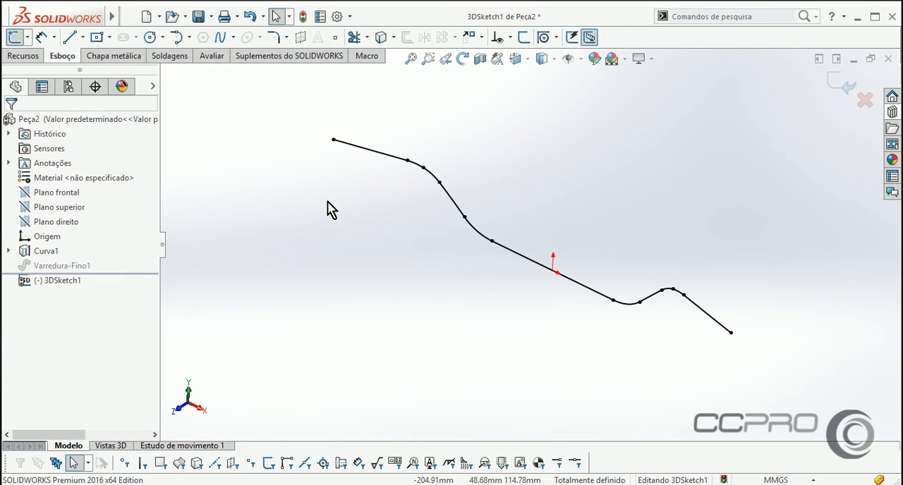
Fit a constrained, open spline to all converted entities of the 3D sketch with a 0.01 mm tolerance, keeping the original geometry.
click(37, 57)
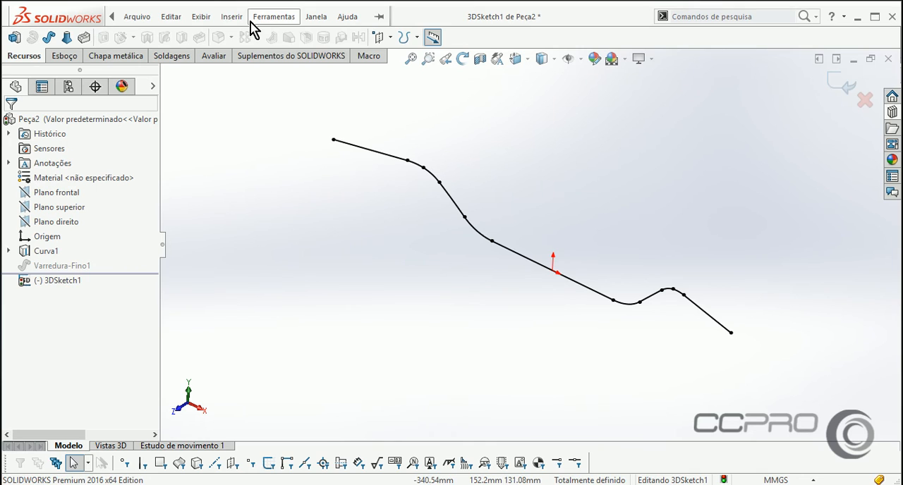
click(262, 20)
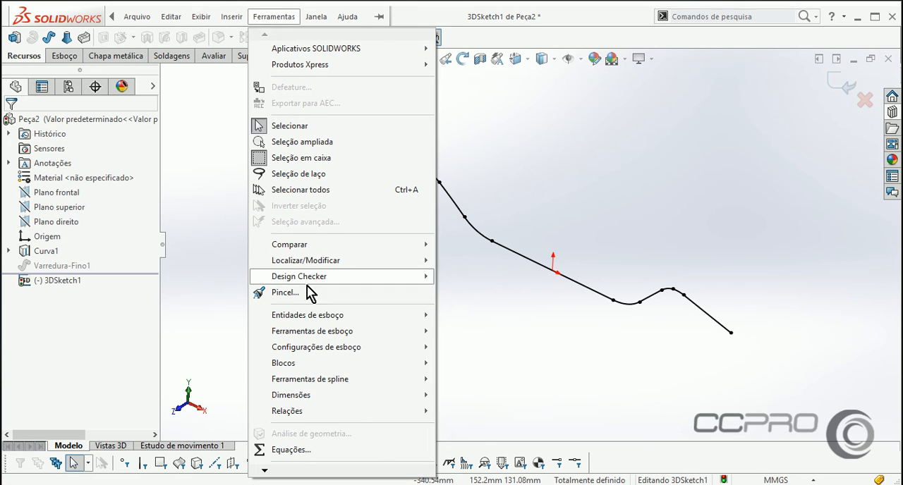
mouse_move(334, 321)
mouse_move(346, 381)
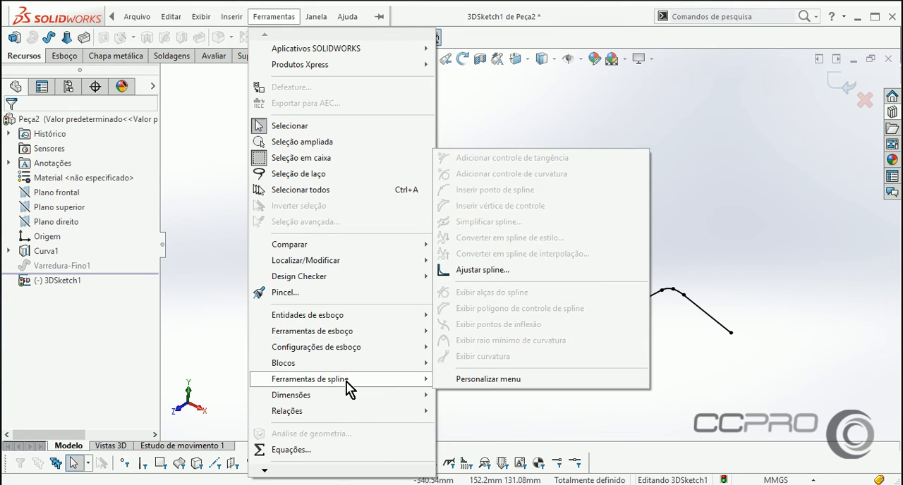
click(482, 272)
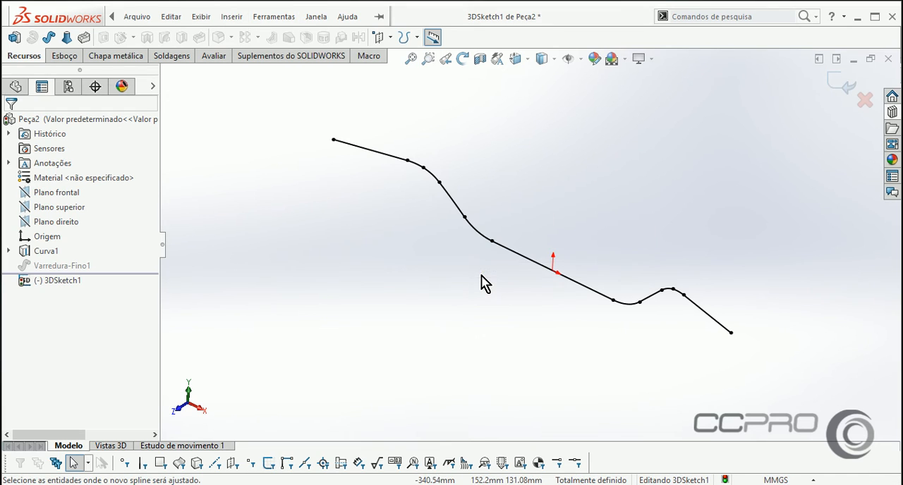
drag(268, 111, 760, 365)
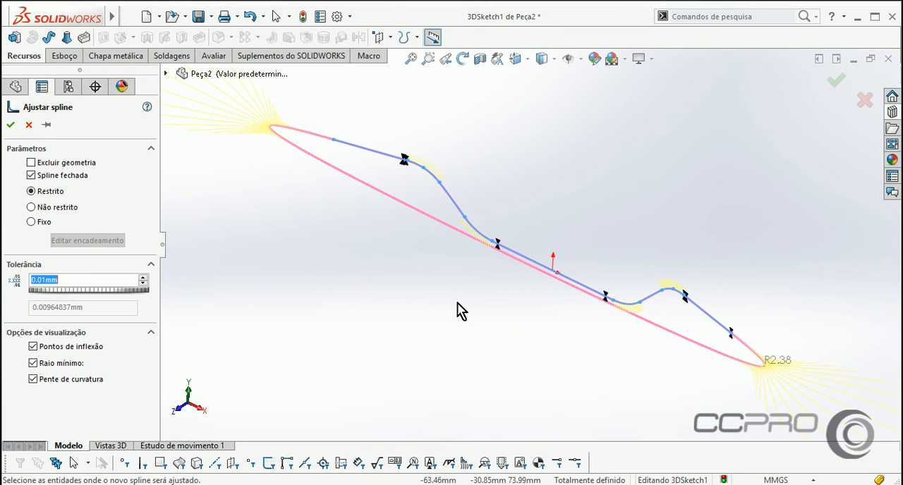
middle_drag(459, 312, 445, 306)
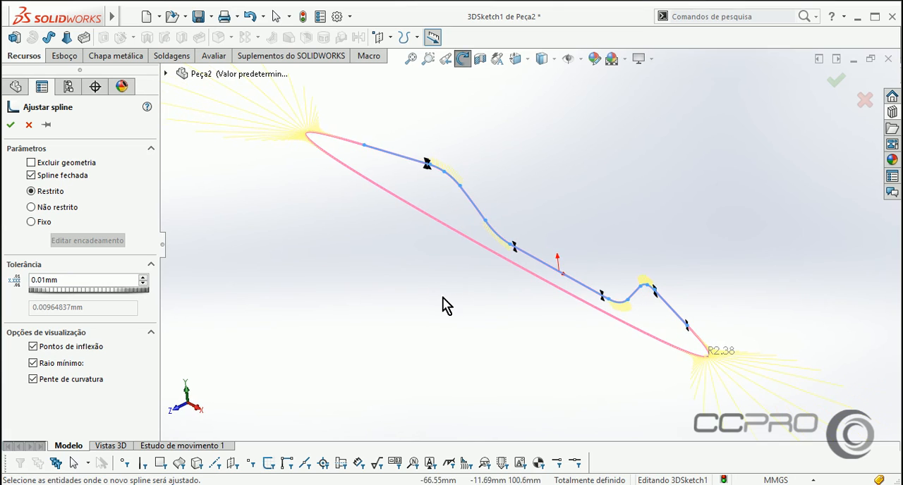
click(49, 180)
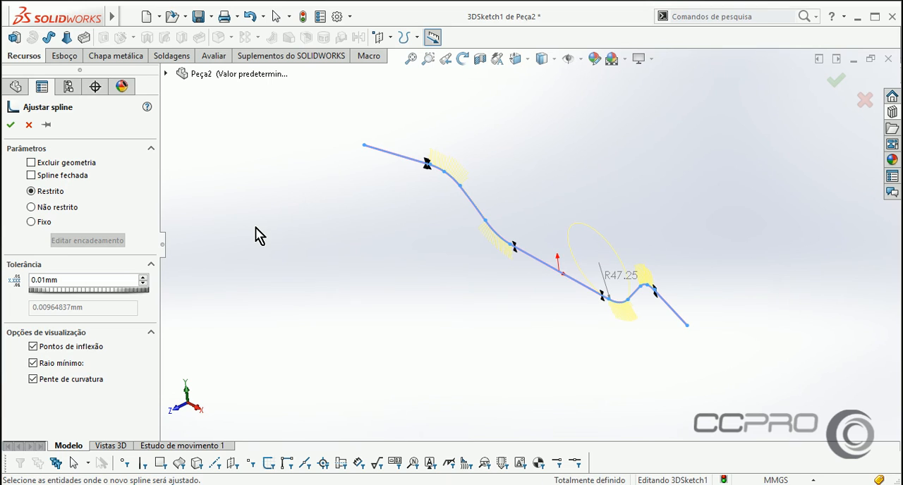
middle_drag(260, 237, 266, 232)
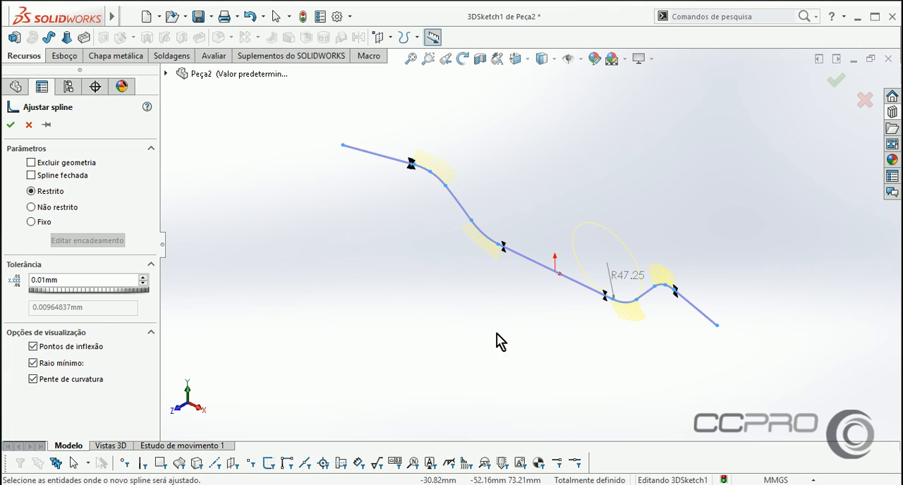
scroll(564, 317, down, 1)
mouse_move(545, 310)
middle_down()
mouse_move(607, 256)
mouse_move(574, 256)
mouse_move(501, 314)
mouse_move(481, 303)
mouse_move(466, 312)
mouse_move(466, 332)
middle_up()
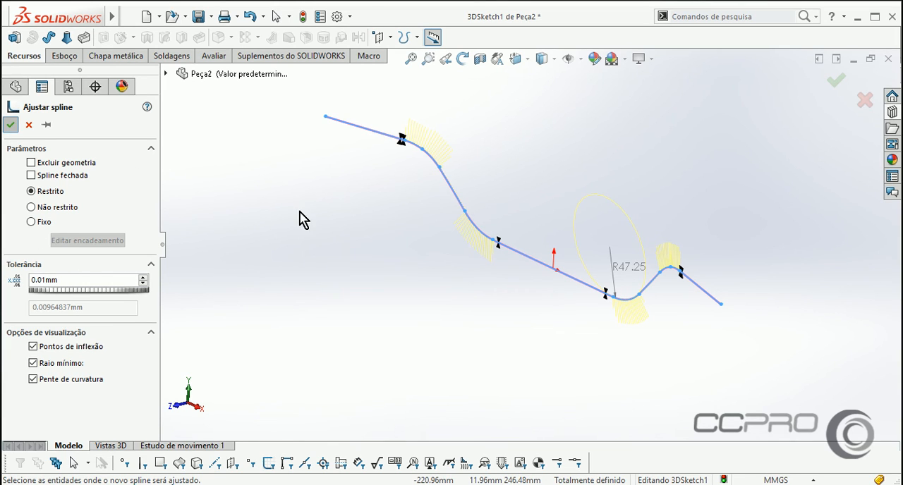
click(316, 226)
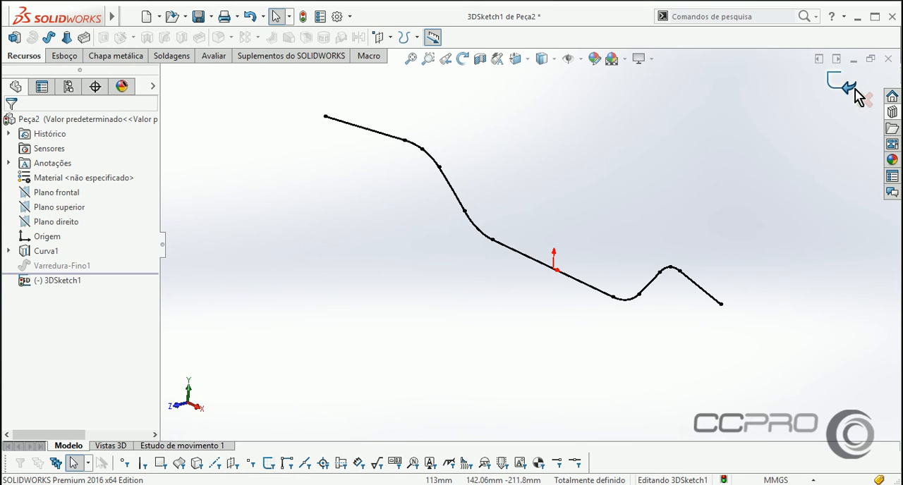
Sweep a 15 mm circular profile along the fitted 3D sketch as a one-direction thin feature with a 2 mm wall.
click(702, 288)
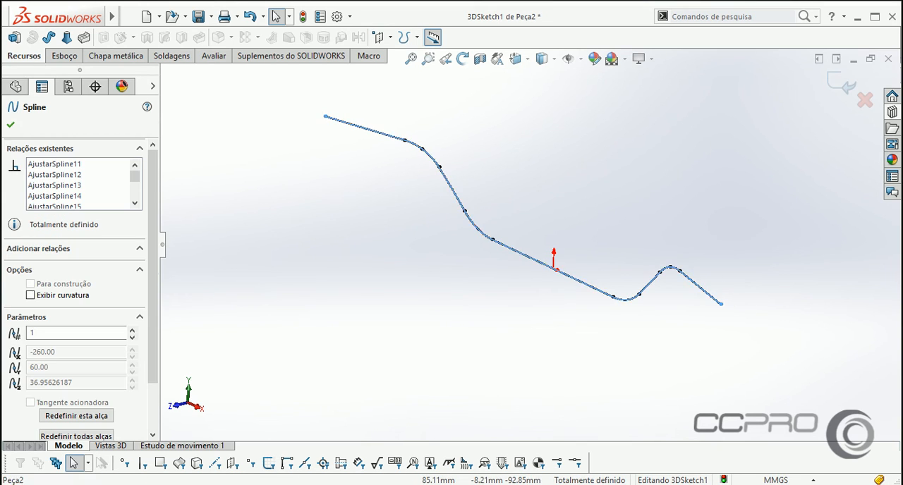
click(49, 37)
click(44, 175)
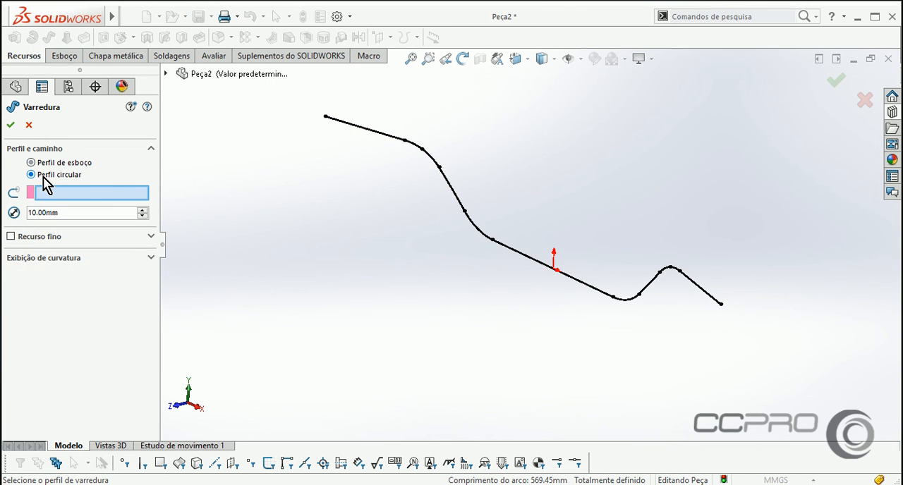
click(624, 300)
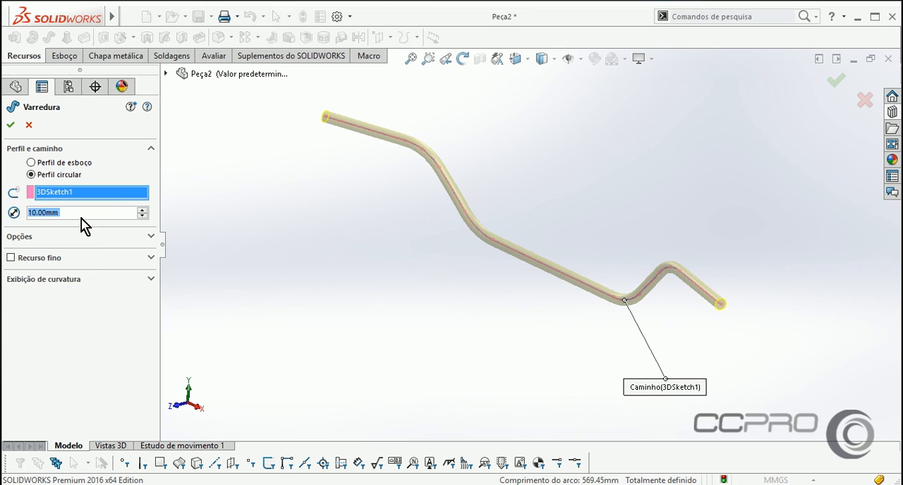
text(15)
key(Return)
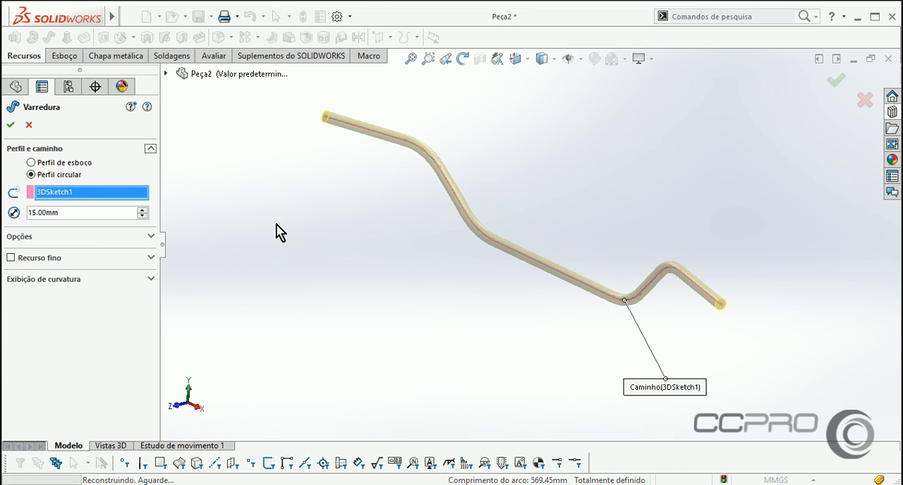
click(43, 258)
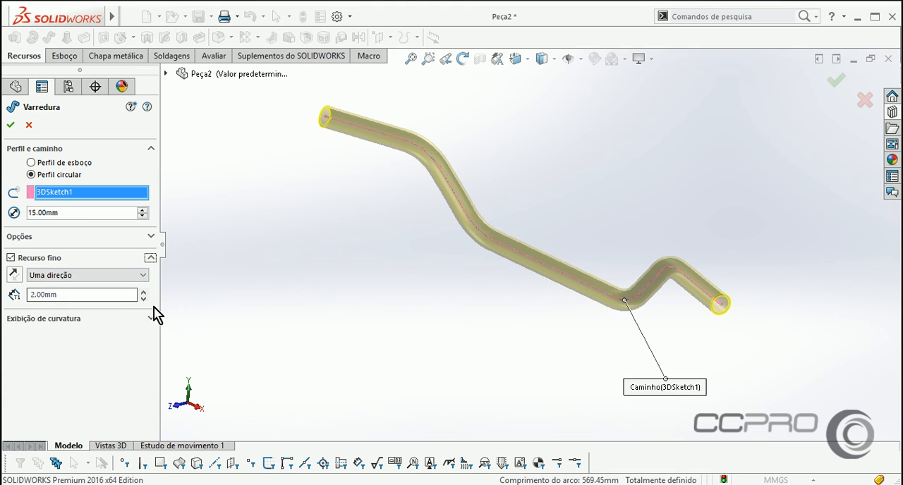
click(15, 275)
click(17, 278)
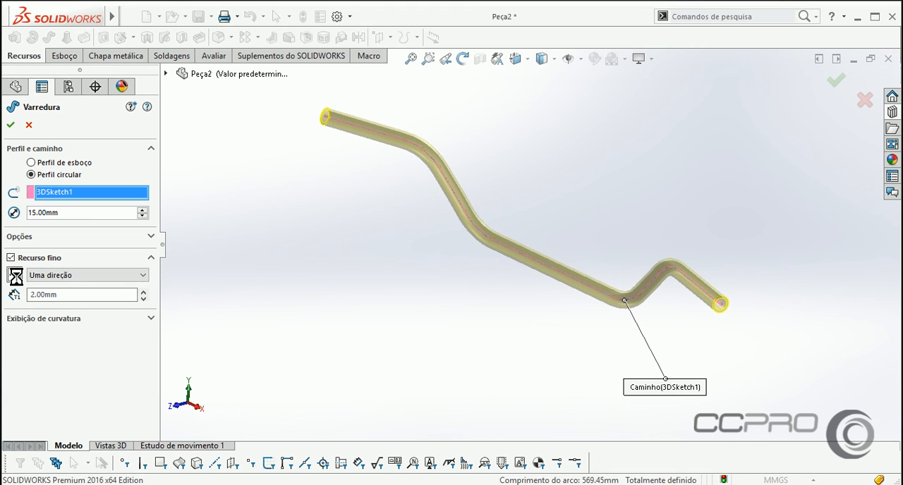
click(11, 125)
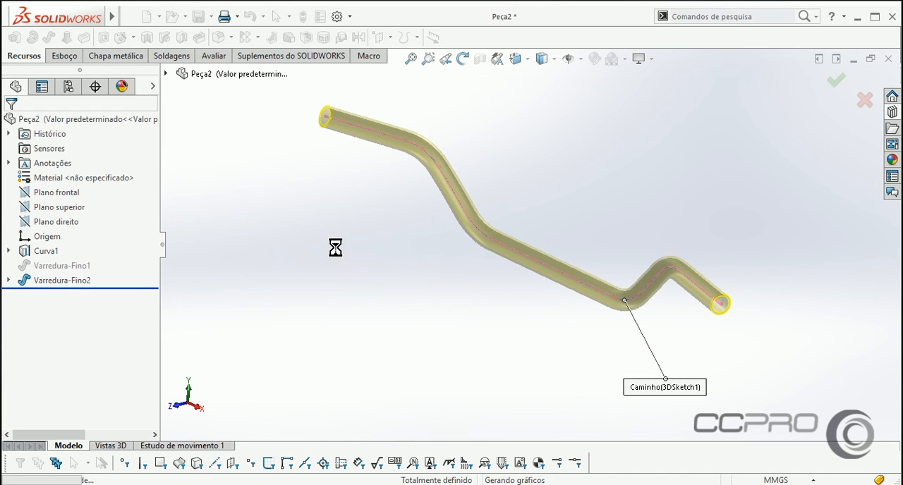
Hide the projected curve running through the tube.
mouse_move(369, 288)
middle_down()
mouse_move(389, 264)
mouse_move(380, 284)
middle_up()
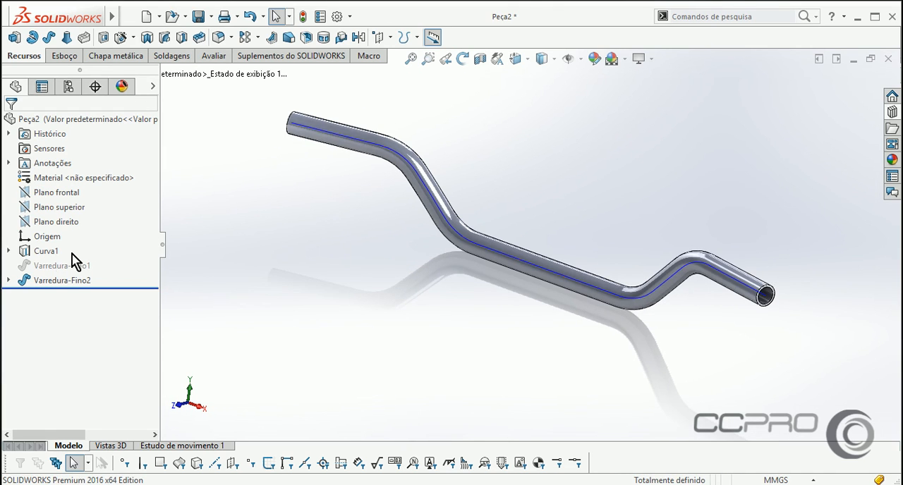
click(50, 251)
click(57, 233)
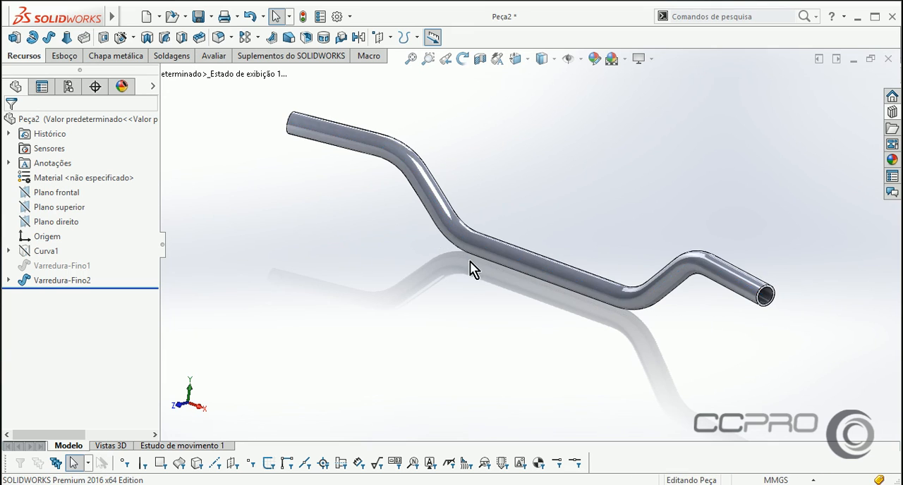
Examine the surface of the spline-based tube along its bends from several angles.
mouse_move(470, 268)
middle_down()
mouse_move(459, 287)
mouse_move(517, 195)
middle_up()
click(456, 169)
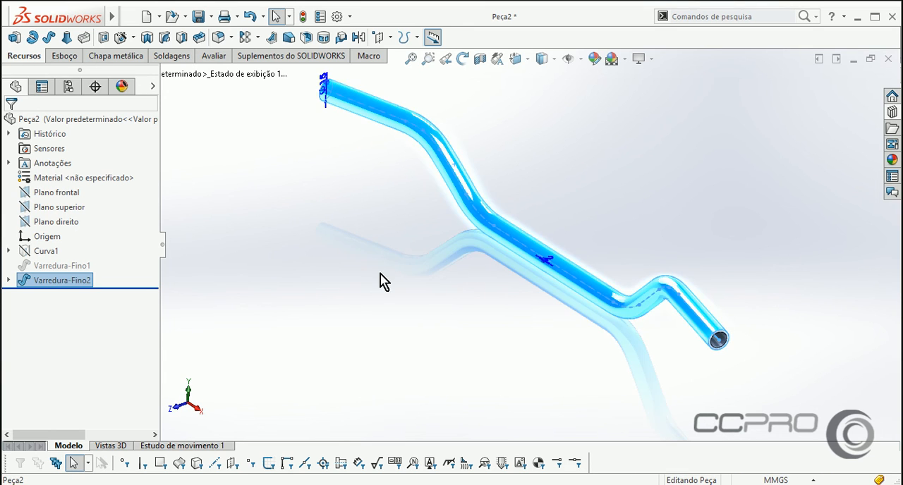
middle_drag(381, 282, 472, 207)
click(597, 171)
middle_drag(596, 172, 456, 205)
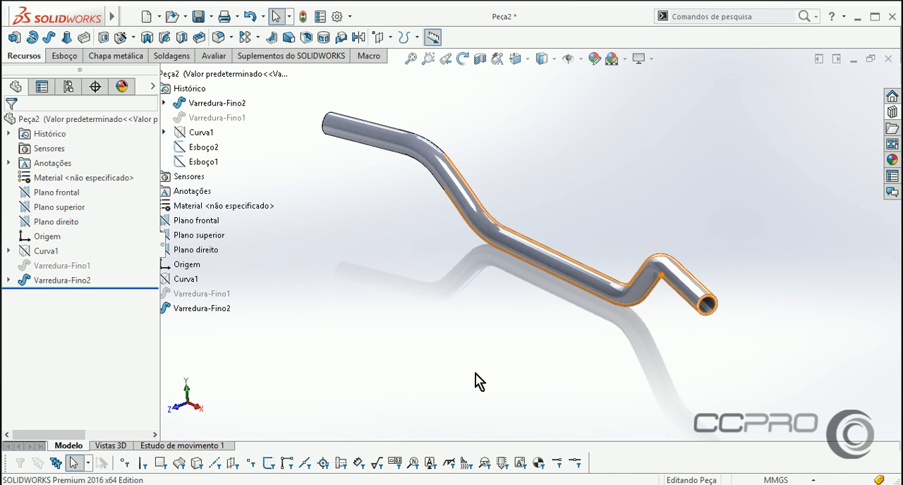
middle_drag(475, 373, 450, 150)
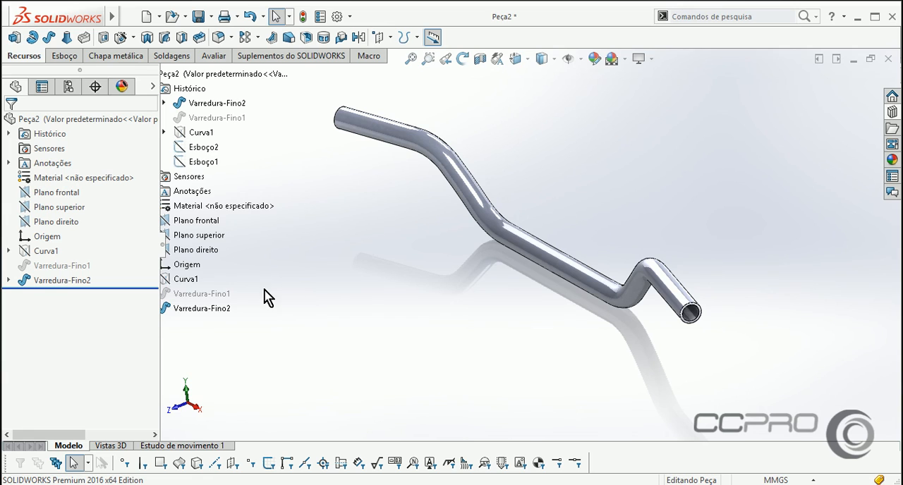
Suppress the spline-based sweep and unsuppress the original projected-curve sweep to compare the two tubes.
click(63, 279)
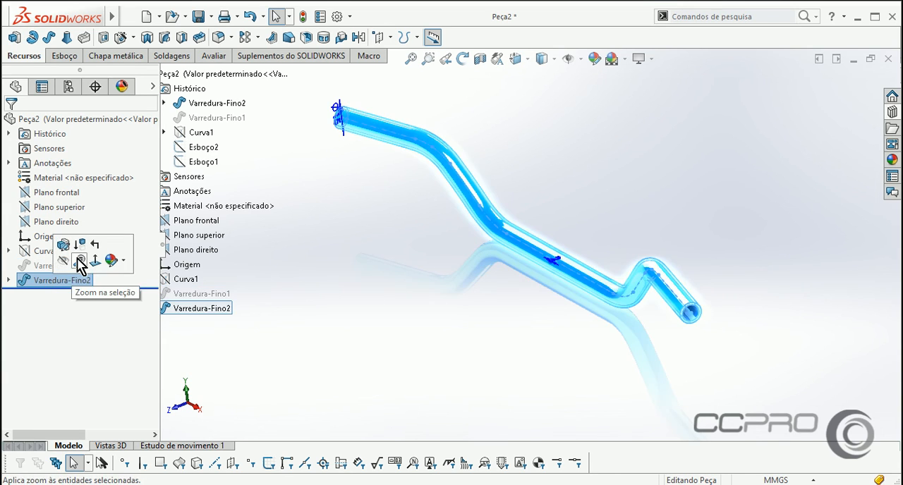
click(63, 261)
click(67, 266)
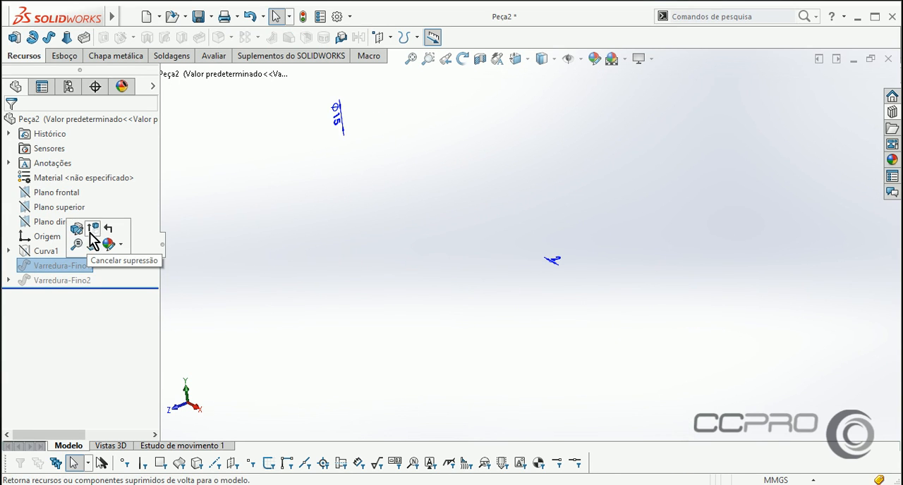
click(91, 234)
middle_drag(355, 303, 369, 288)
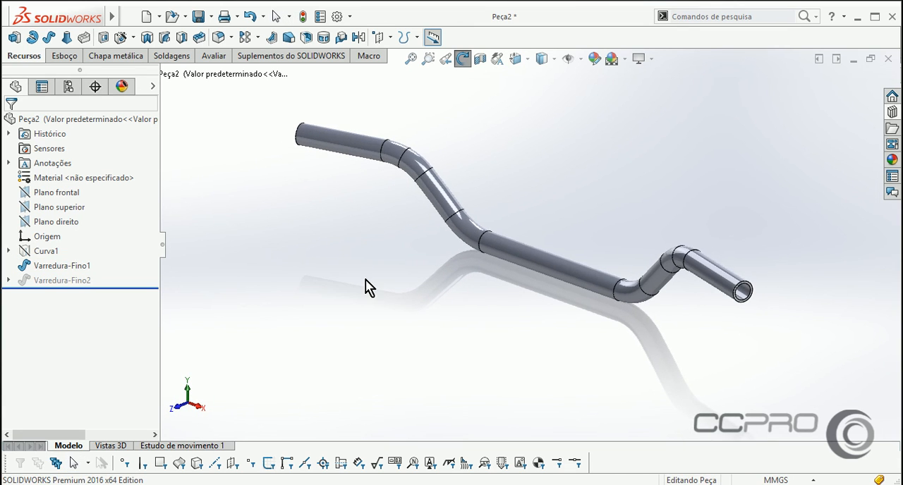
Suppress the original projected-curve sweep again and unsuppress the spline-based sweep.
click(64, 266)
click(89, 238)
click(56, 280)
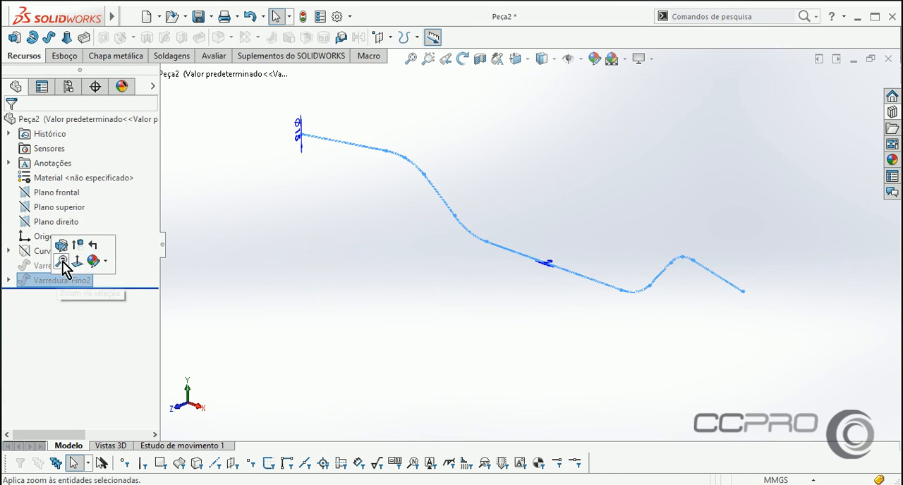
click(79, 245)
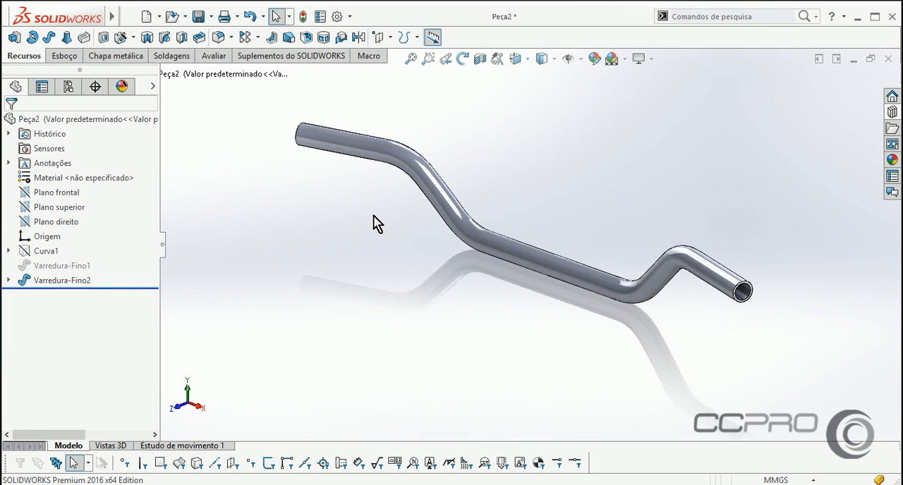